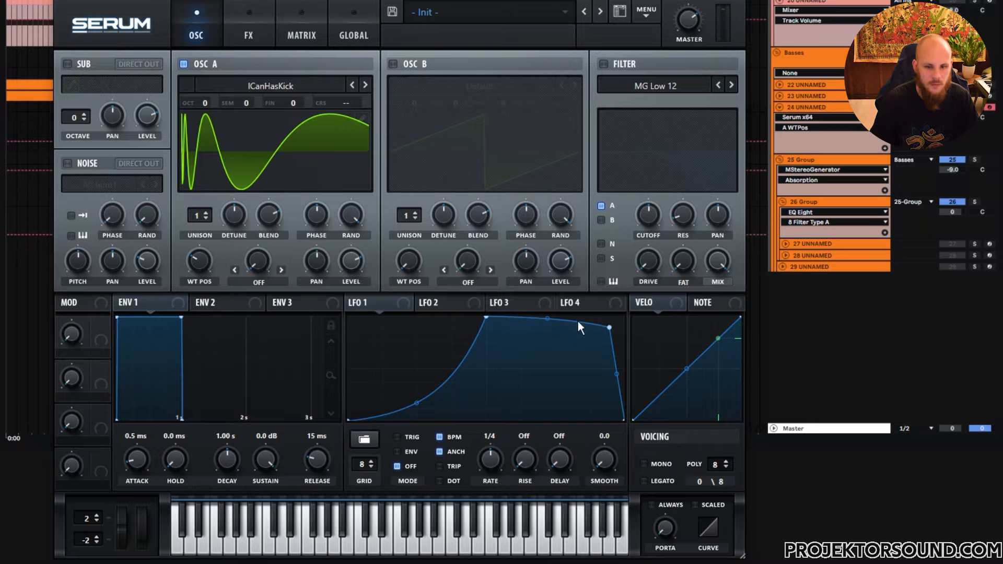
- Reshape LFO 1 into a concave rise that bows into a high plateau with a steep end drop, and assign it to oscillator A's level
left_click_drag(609, 328, 612, 324)
left_click_drag(489, 318, 488, 337)
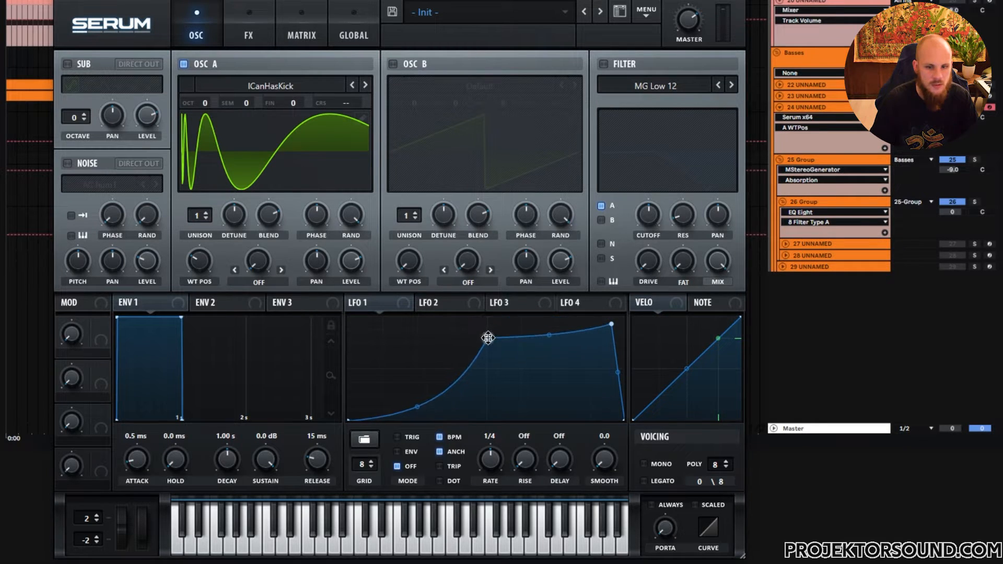
left_click_drag(551, 317, 554, 275)
left_click_drag(611, 324, 612, 316)
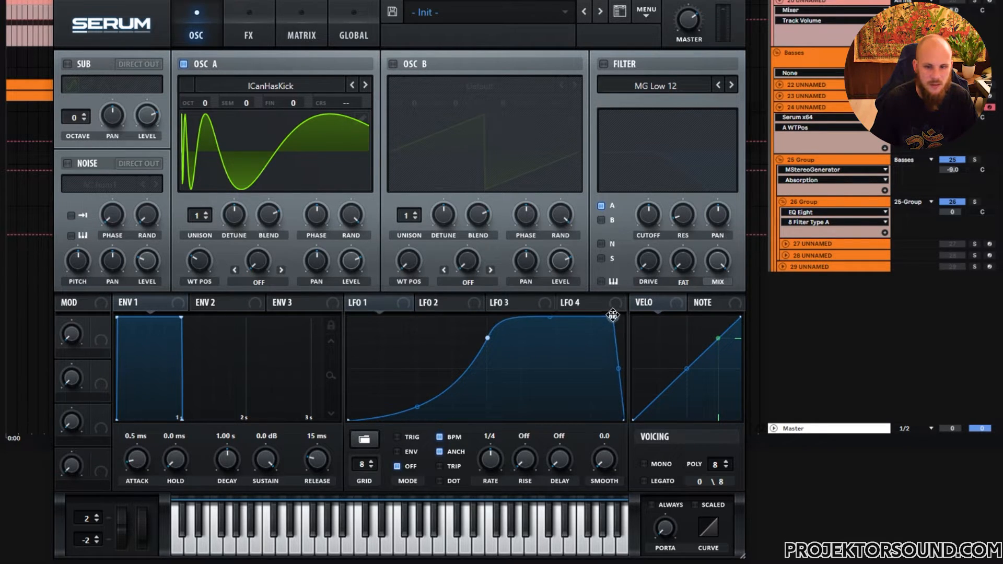
left_click_drag(488, 338, 485, 348)
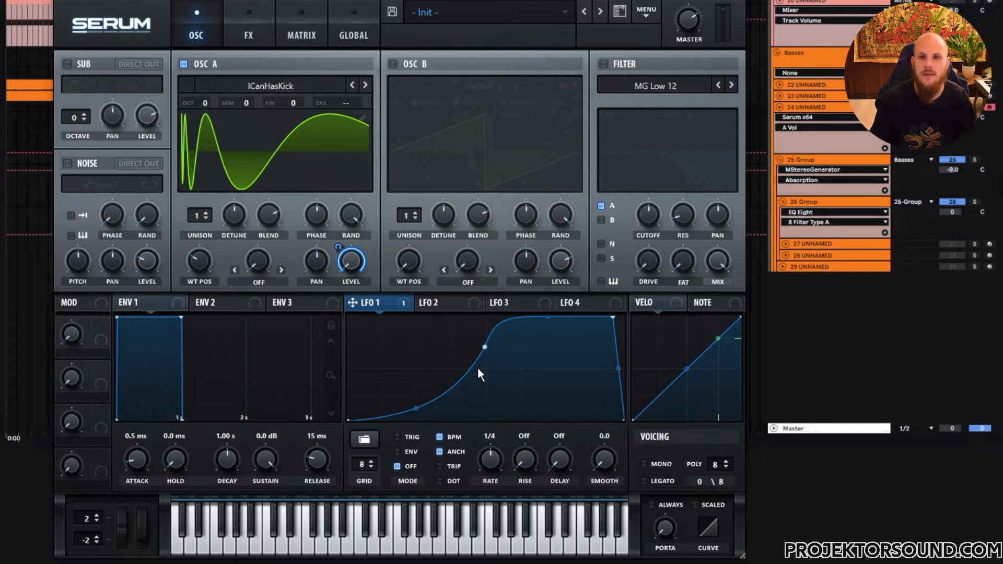
- Enable the filter as MG Low 24, lower its cutoff and modulate the cutoff with LFO 1
left_click(604, 63)
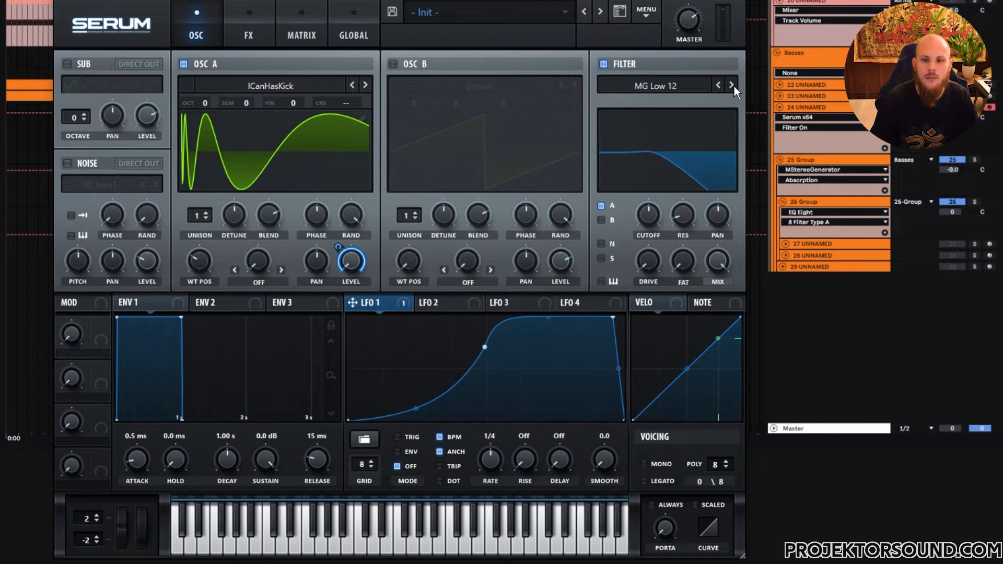
left_click(732, 84)
left_click(732, 84)
left_click_drag(650, 211, 631, 223)
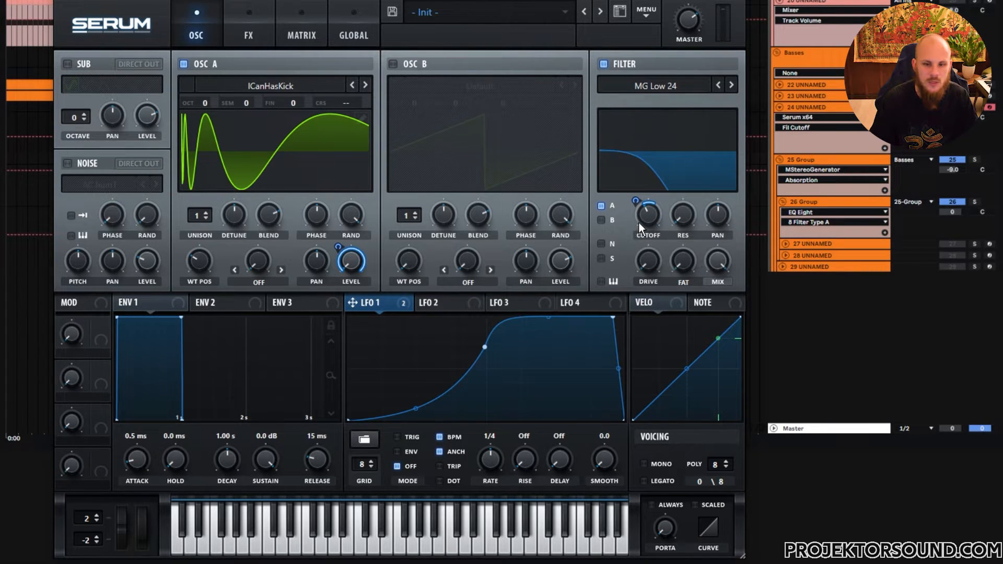
- Copy oscillator A to oscillator B together with its modulations
left_click(354, 211)
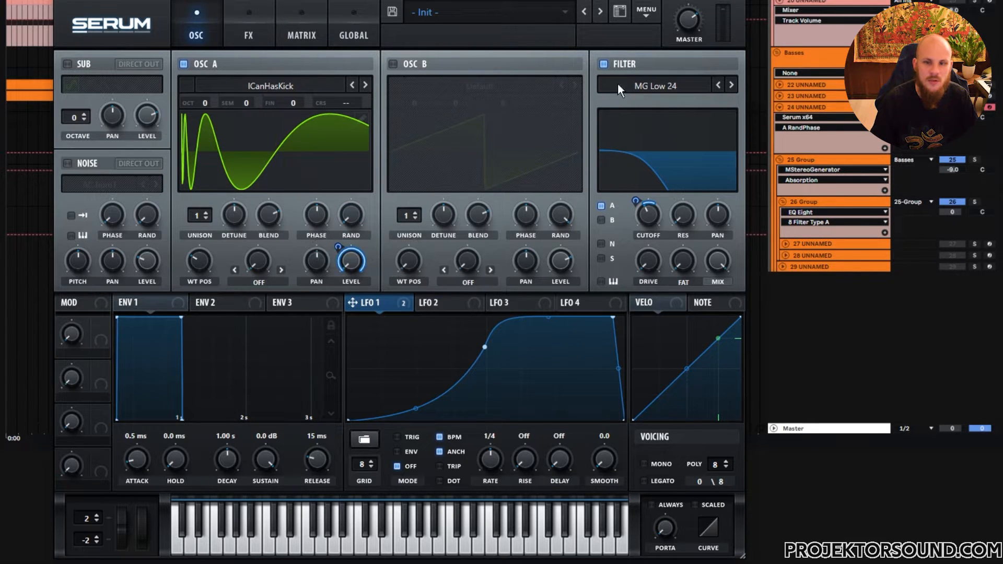
left_click(647, 16)
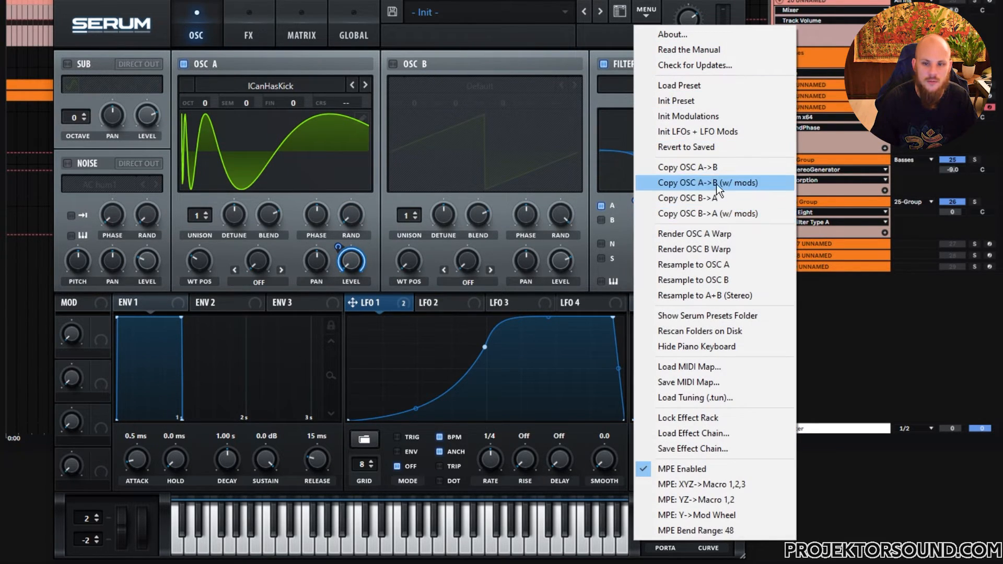
left_click(752, 183)
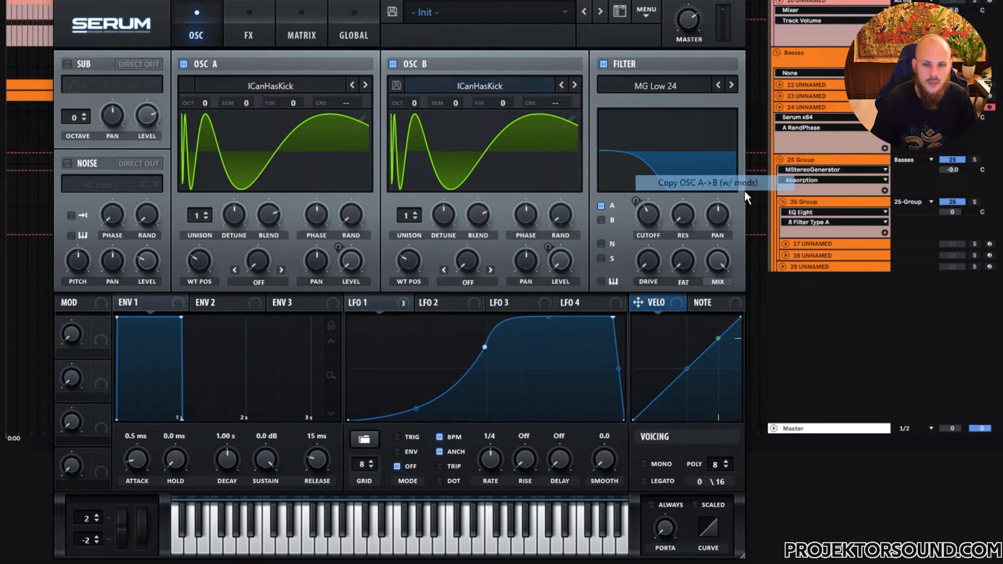
- Give oscillator B 2 unison voices with 0.03 detune and route it through the filter
left_click(415, 213)
left_click_drag(444, 214, 440, 260)
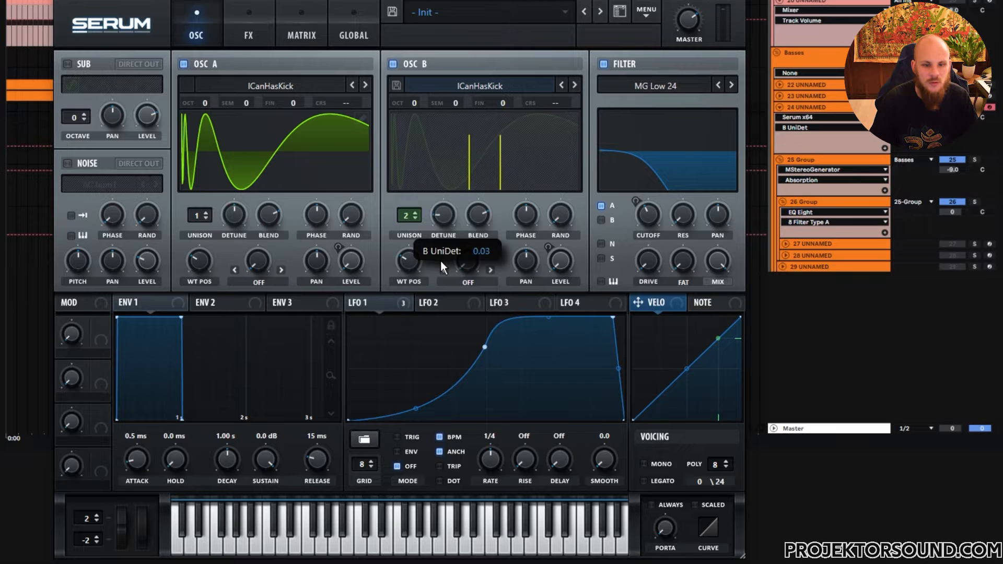
left_click(602, 221)
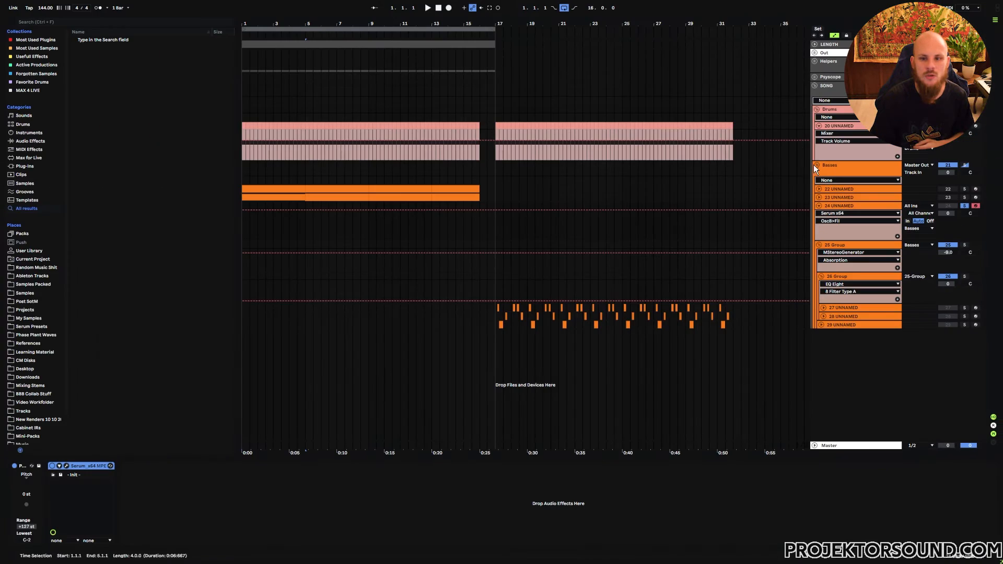
- Check the notes in the MIDI clip on track 23, and set LFO 1's mode to ENV
left_click(839, 197)
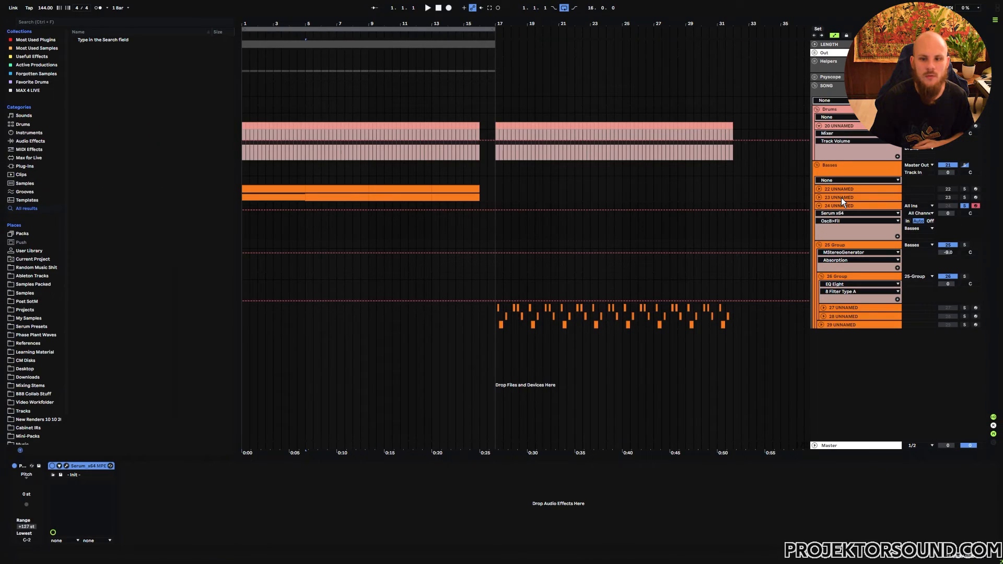
double_click(281, 197)
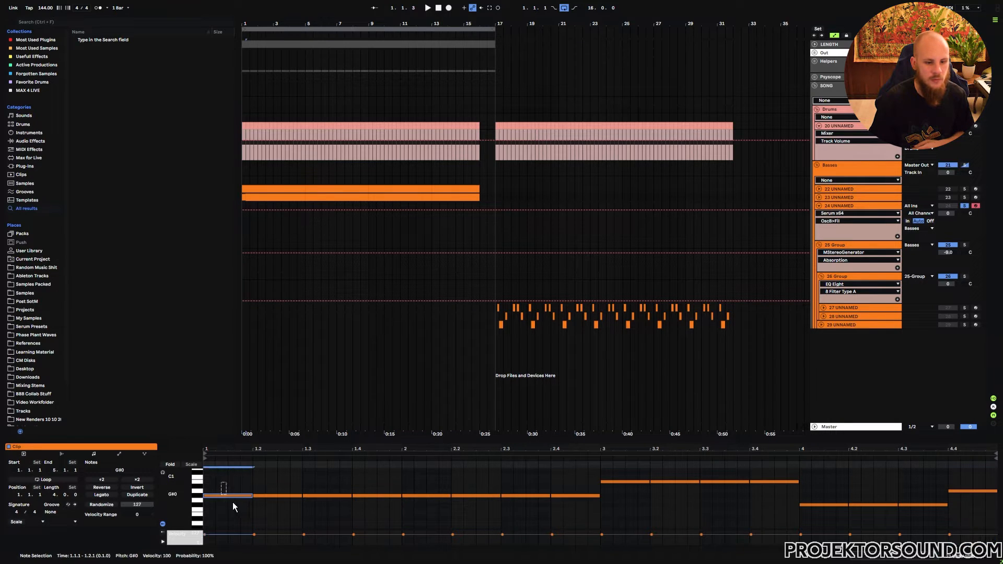
left_click(375, 493)
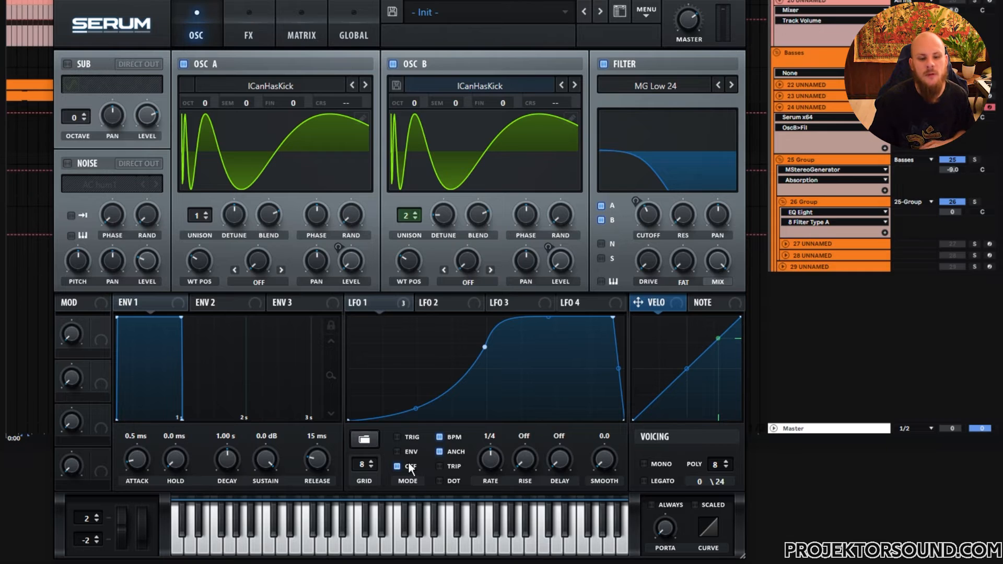
left_click(399, 453)
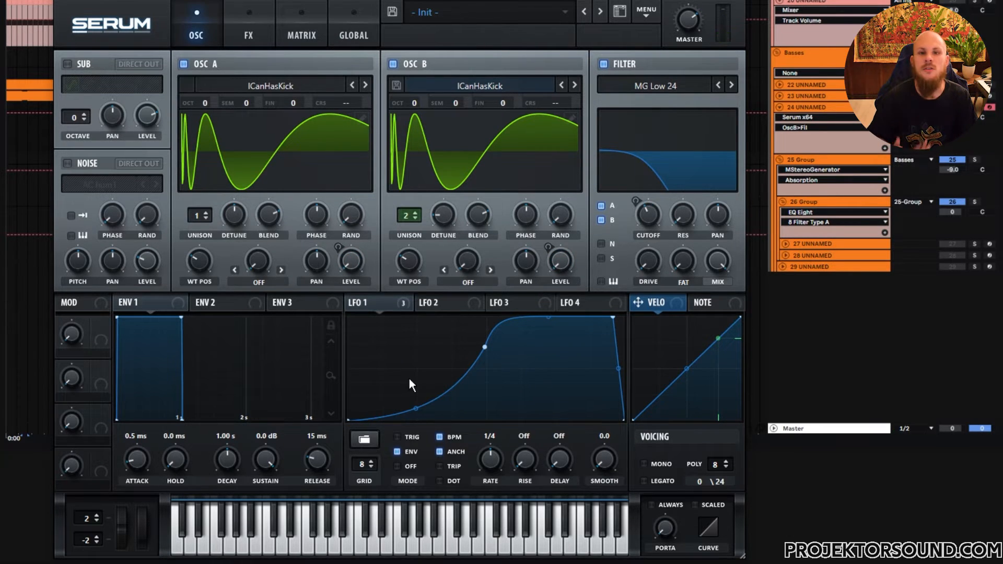
- Add a multiband compressor ahead of the distortion slot in the effects chain and raise its gain
left_click(252, 36)
left_click(74, 206)
left_click_drag(105, 206, 137, 90)
left_click(523, 97)
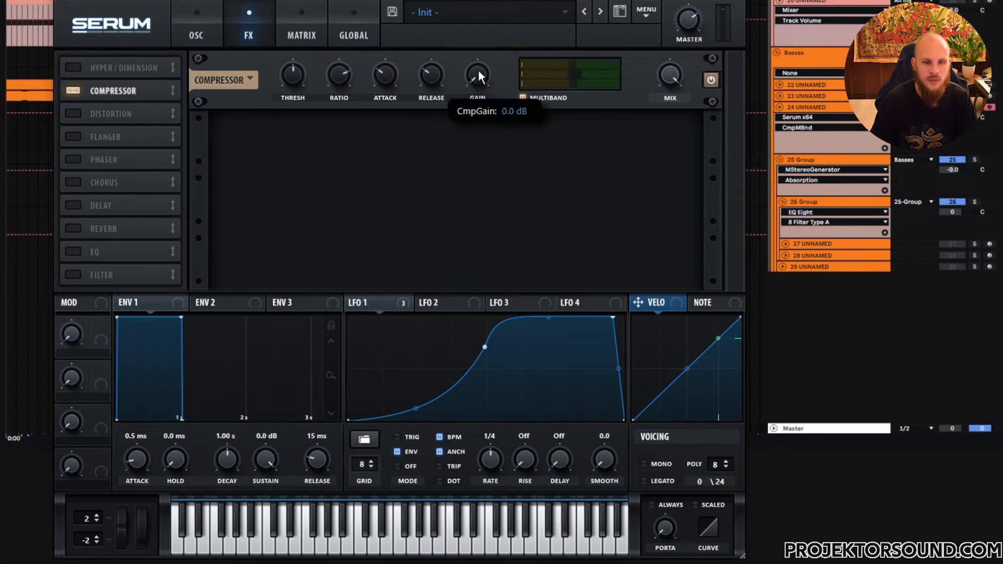
left_click_drag(478, 73, 491, 36)
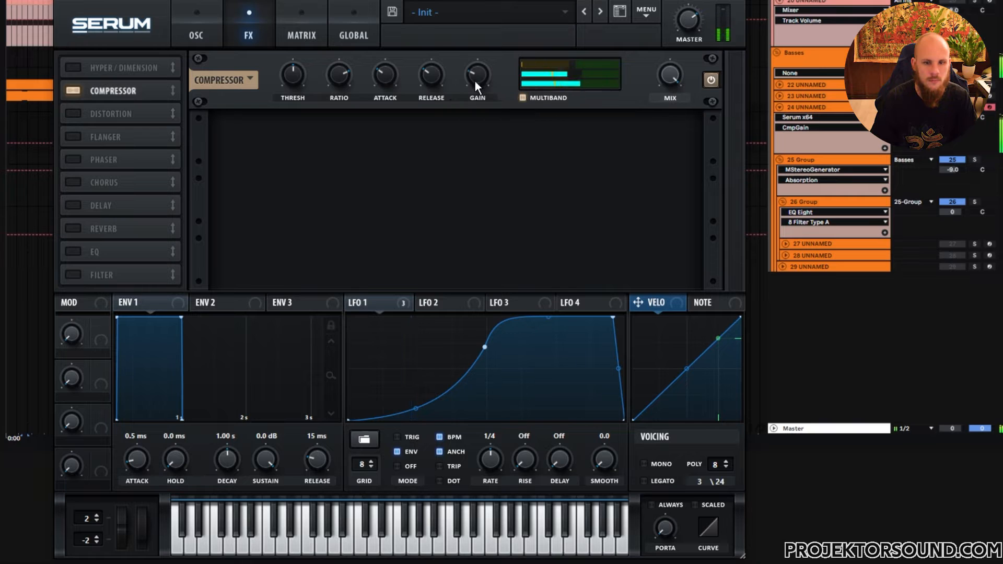
- Add a SoftClip distortion with 64% drive after the compressor and audition the sound
left_click(76, 115)
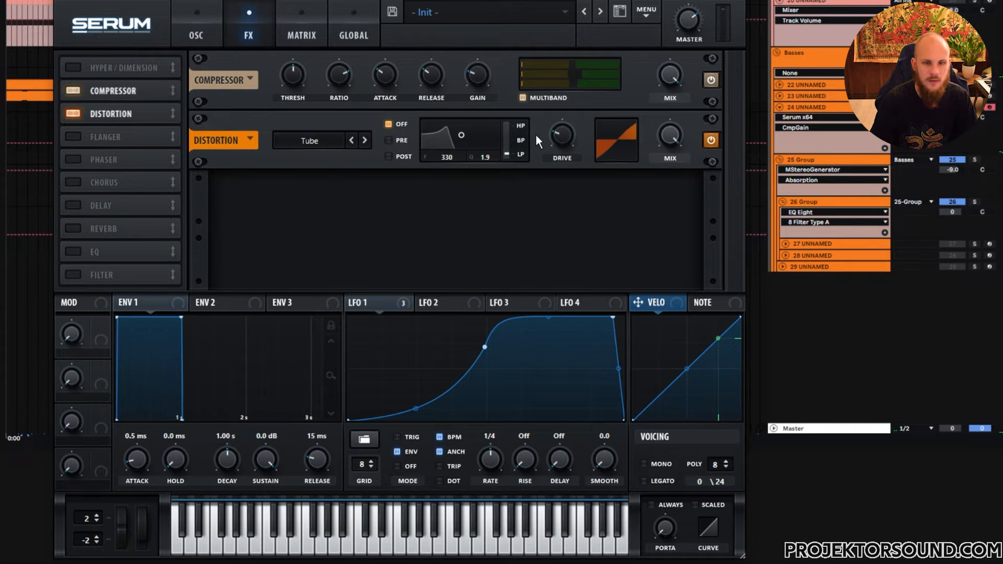
left_click_drag(562, 135, 590, 102)
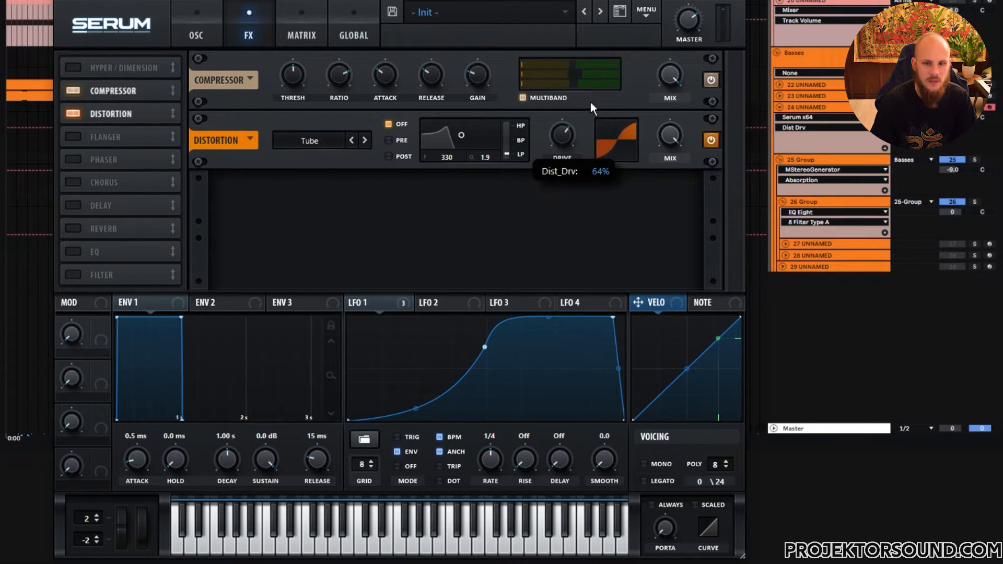
left_click(337, 137)
left_click(329, 174)
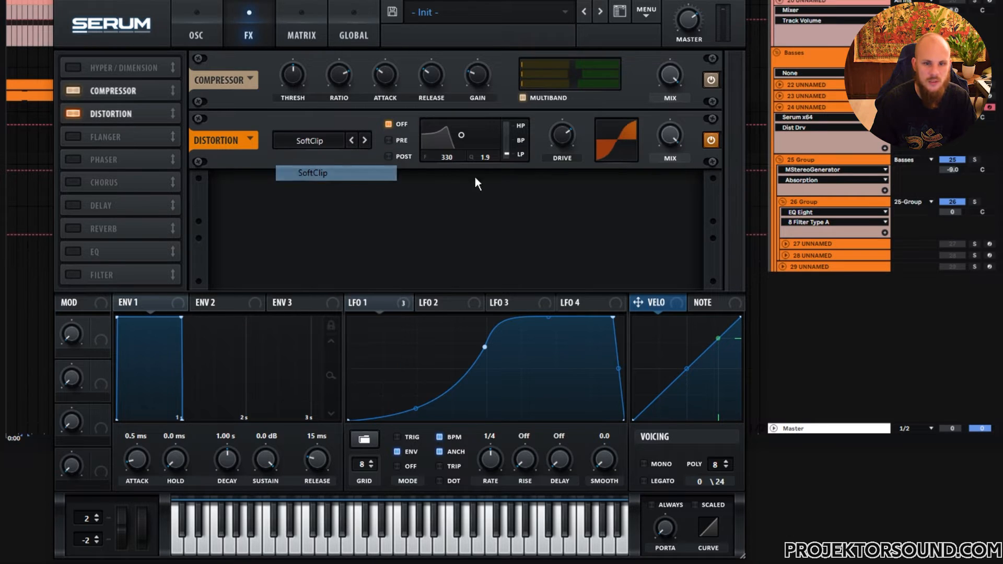
key("space")
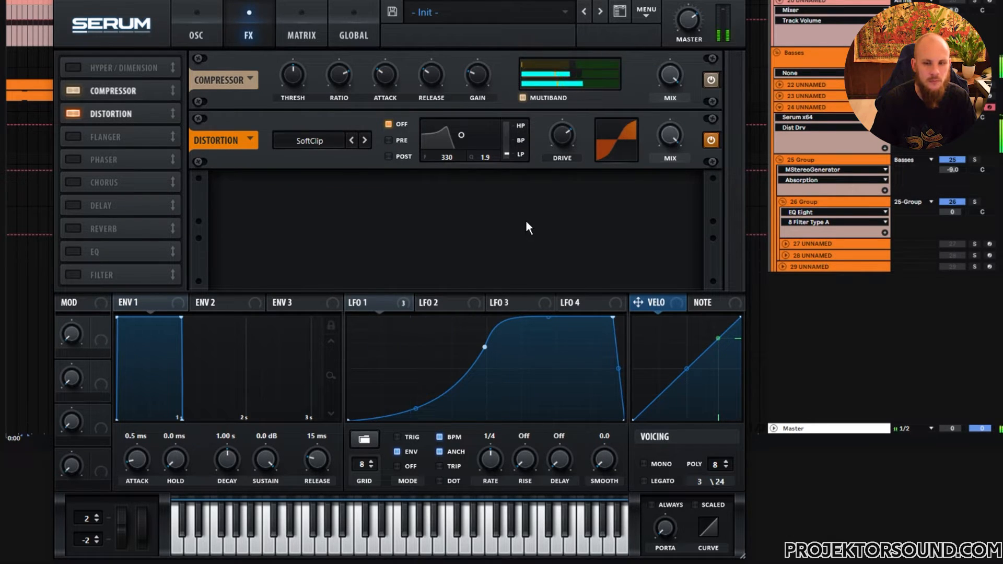
key("space")
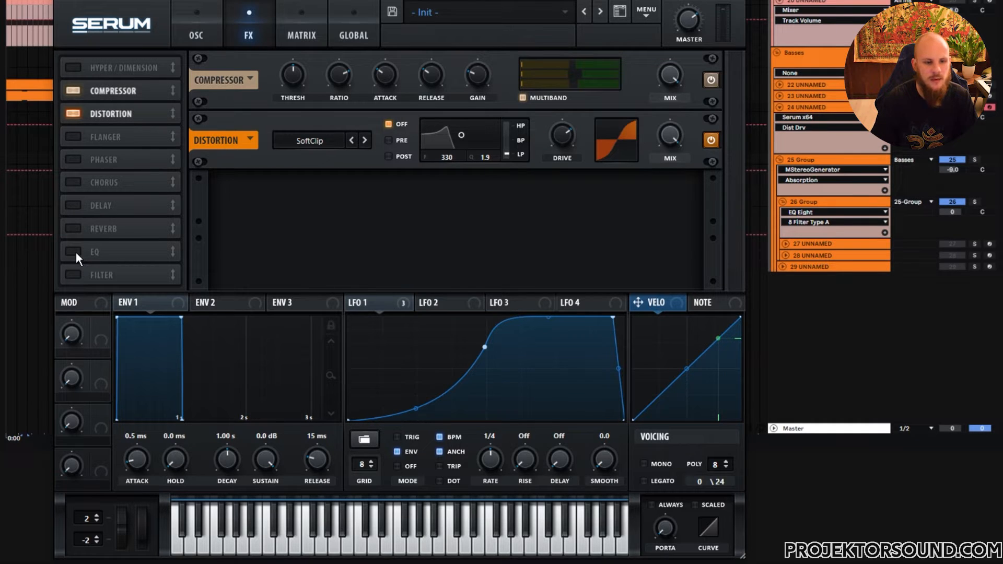
- Add an EQ, switch its high band to a peak shape and cut around 615 Hz
left_click(76, 252)
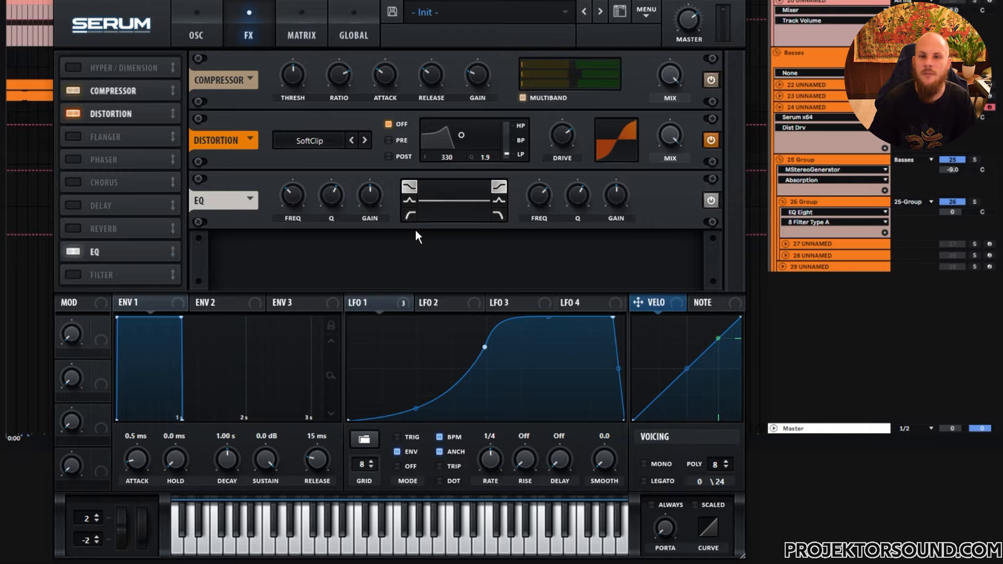
left_click(498, 200)
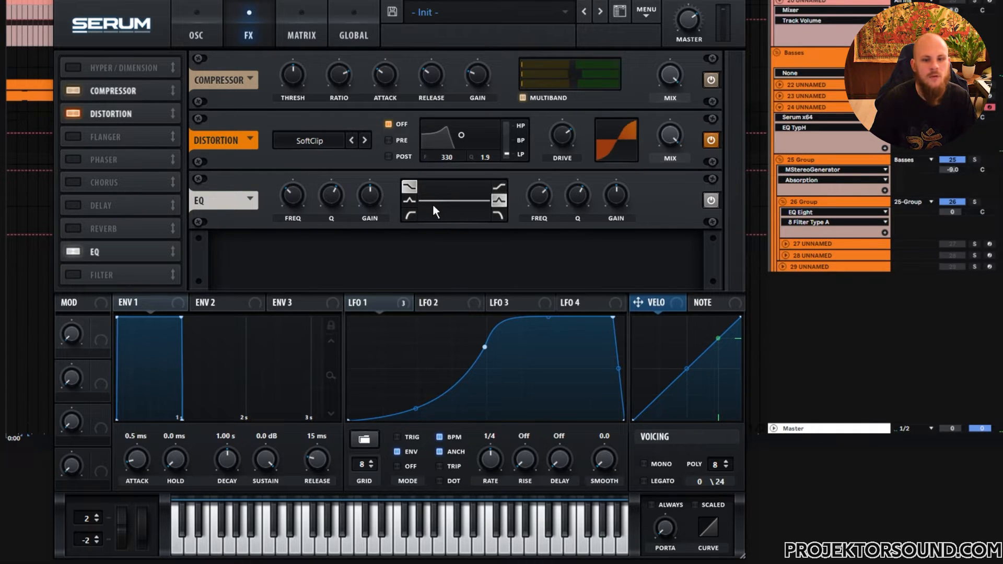
left_click_drag(613, 202, 609, 215)
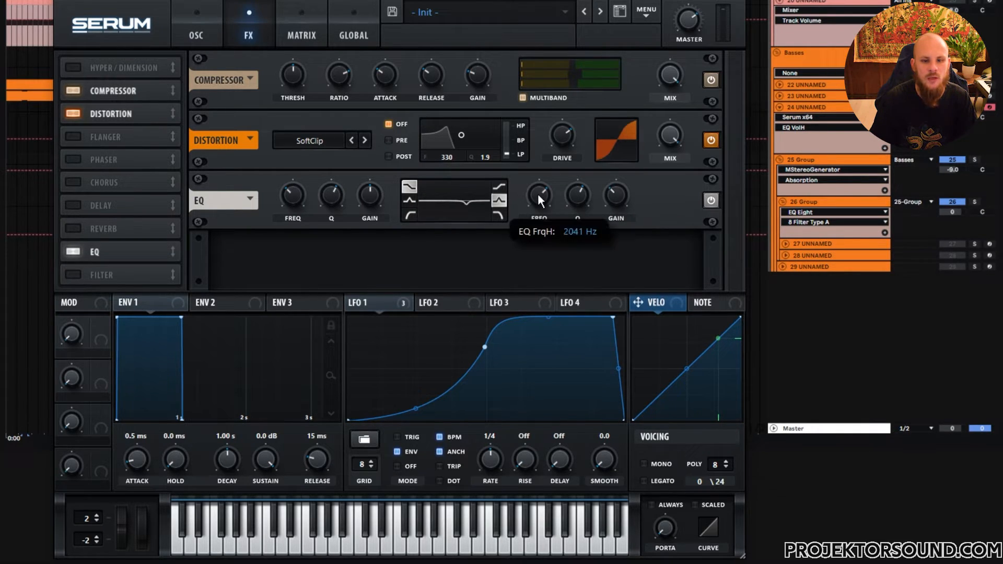
left_click_drag(537, 193, 537, 227)
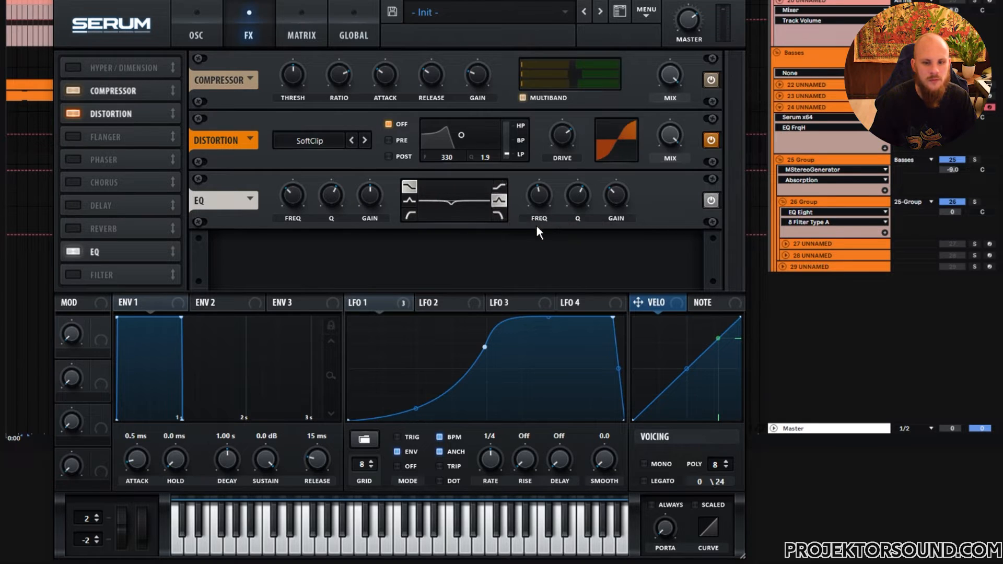
left_click_drag(576, 199, 614, 200)
scroll(553, 193, "up", 5)
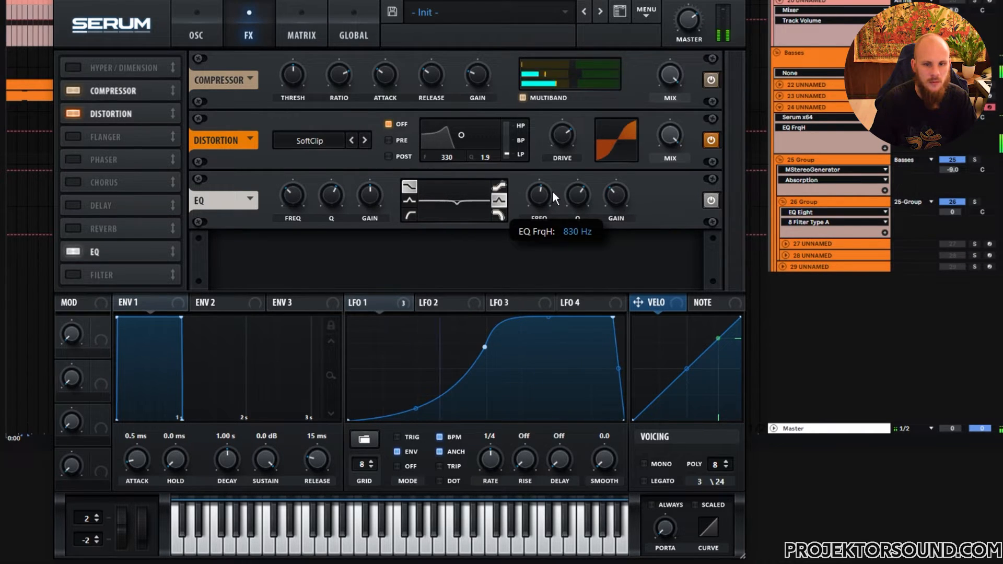
scroll(553, 192, "down", 3)
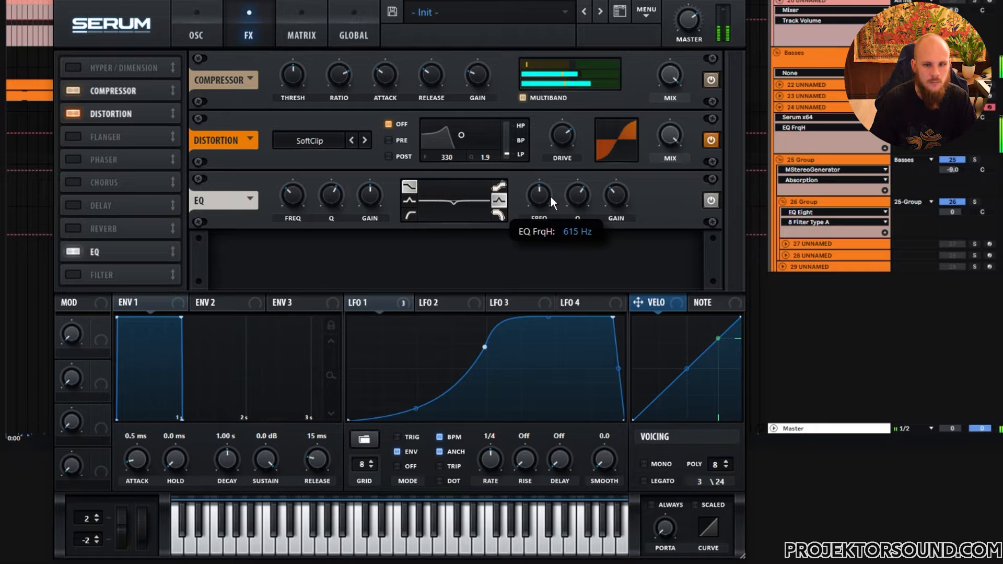
- Lower the Q of the EQ's high band and set its gain to -18.7 dB
left_click_drag(578, 196, 609, 237)
right_click(609, 237)
left_click(603, 220)
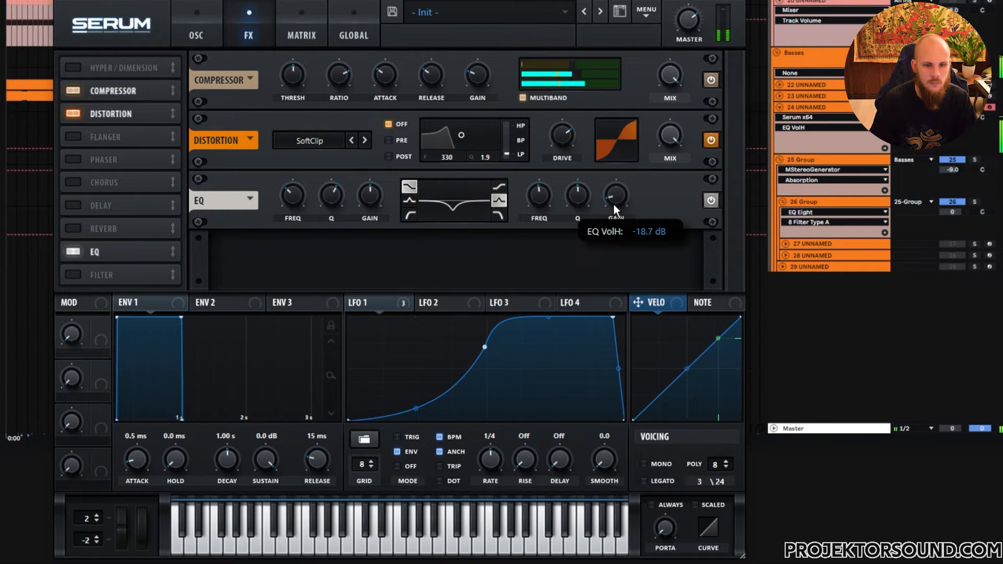
left_click(74, 274)
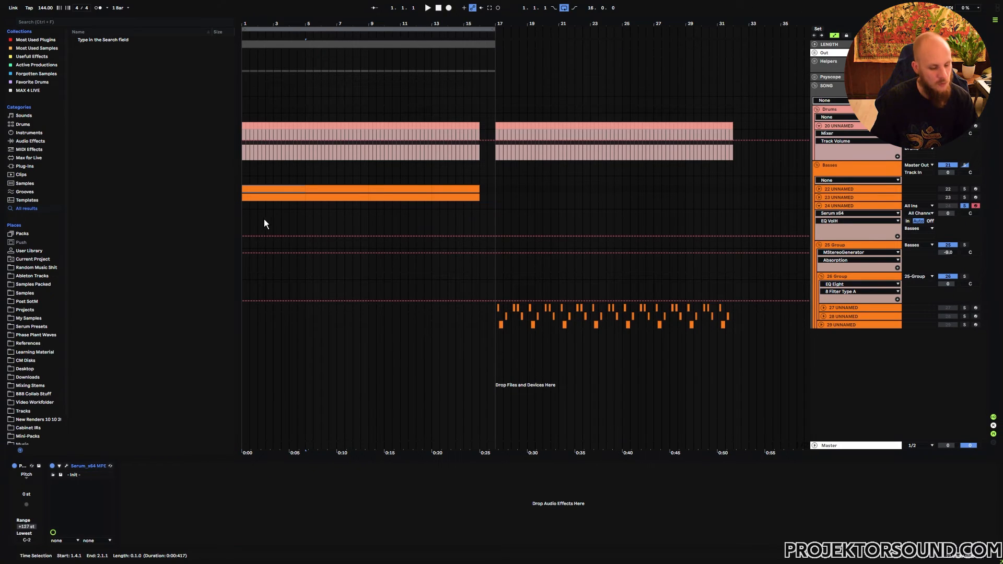
- Paste the bass MIDI clip at the start of track 24, repeat it up to bar 16 and play the arrangement from the start
left_click(243, 205)
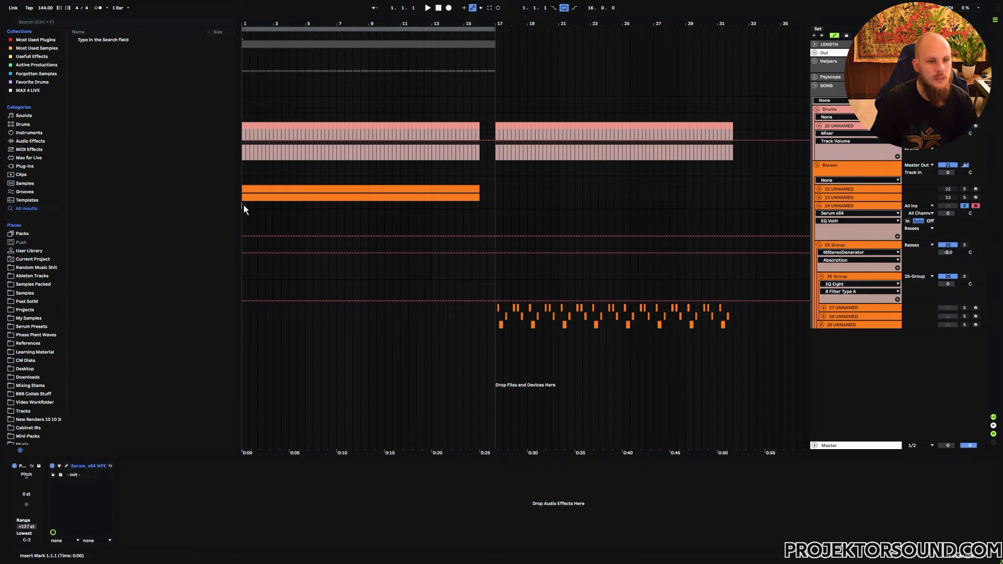
key("ctrl+v")
key("ctrl+d")
key("ctrl+d")
key("ctrl+d")
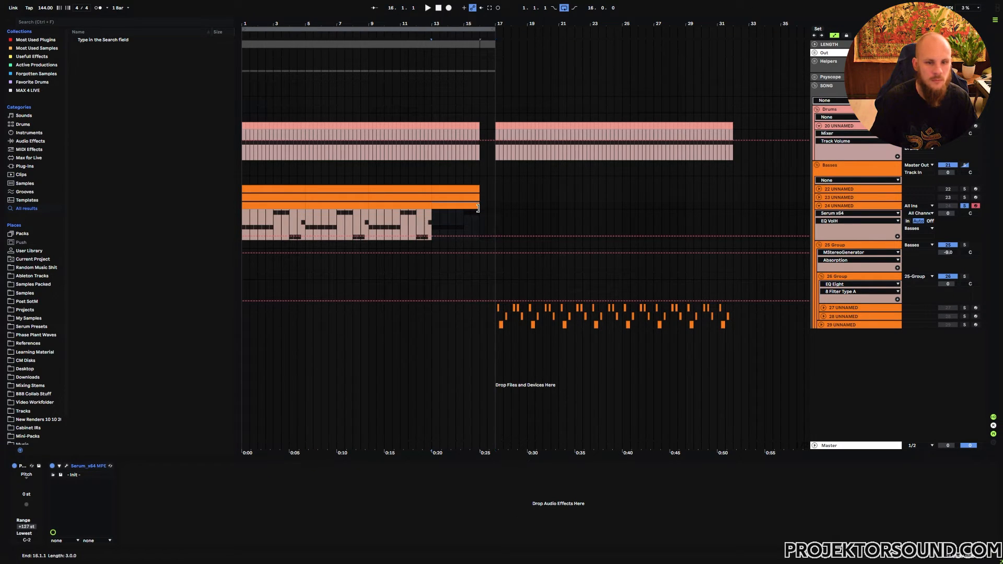
left_click(244, 228)
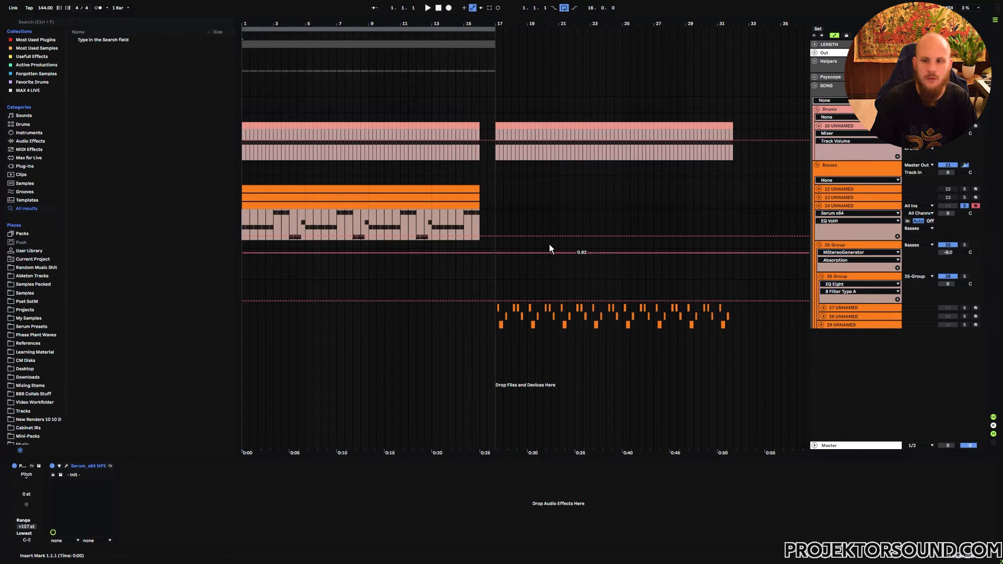
key("space")
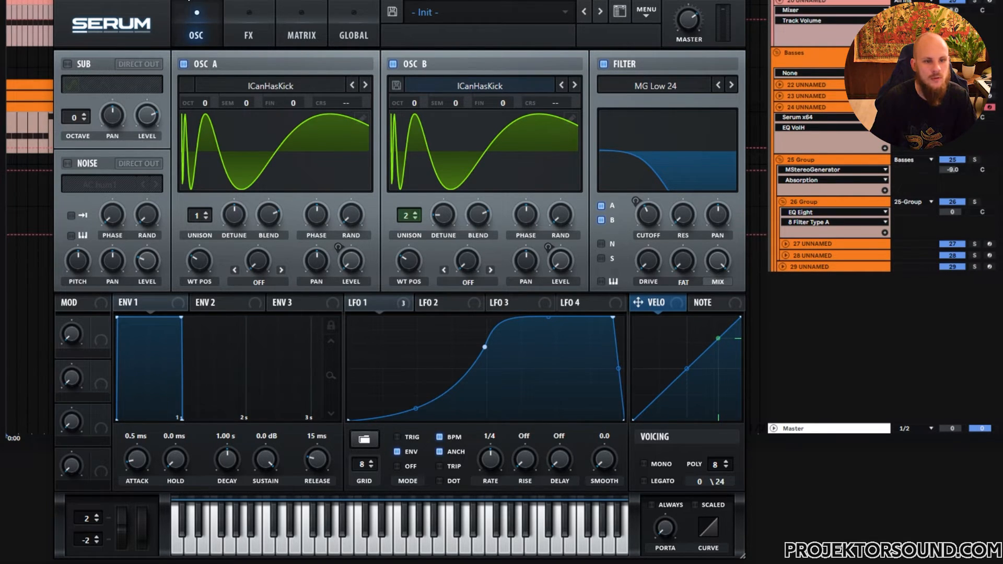
- Steepen LFO 1's rise during playback by bending its first segment fully downward and raising the middle point
key("space")
left_click_drag(419, 410, 419, 429)
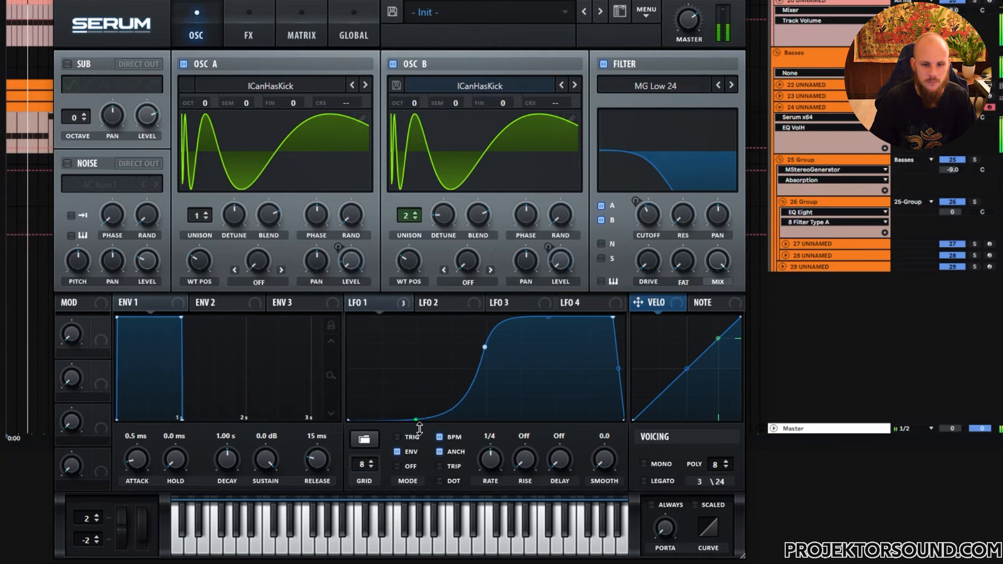
left_click_drag(485, 347, 485, 336)
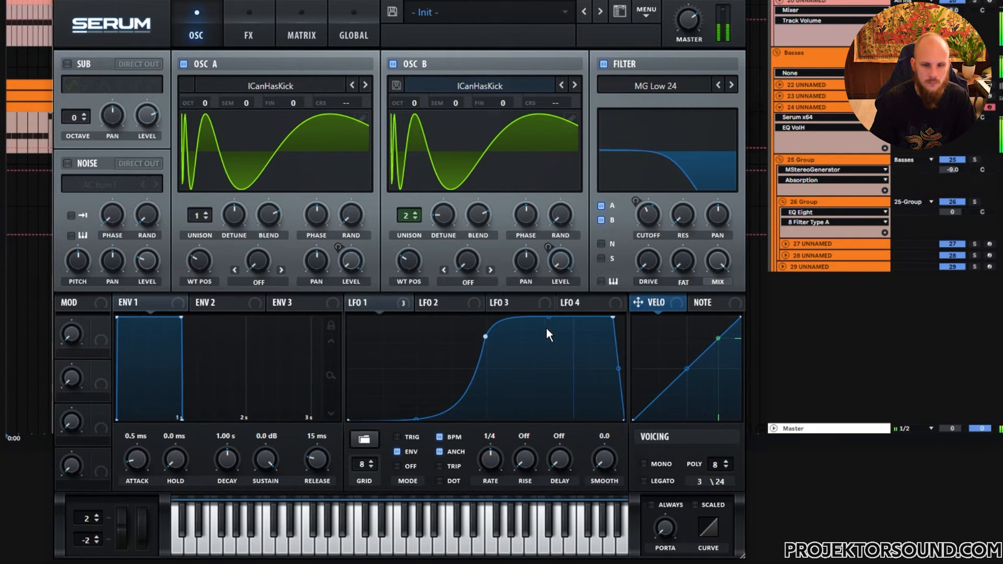
- Reshape LFO 1 to peak at its middle point with a rounded fall into a lower end point, and lower the filter cutoff
left_click_drag(548, 318, 550, 347)
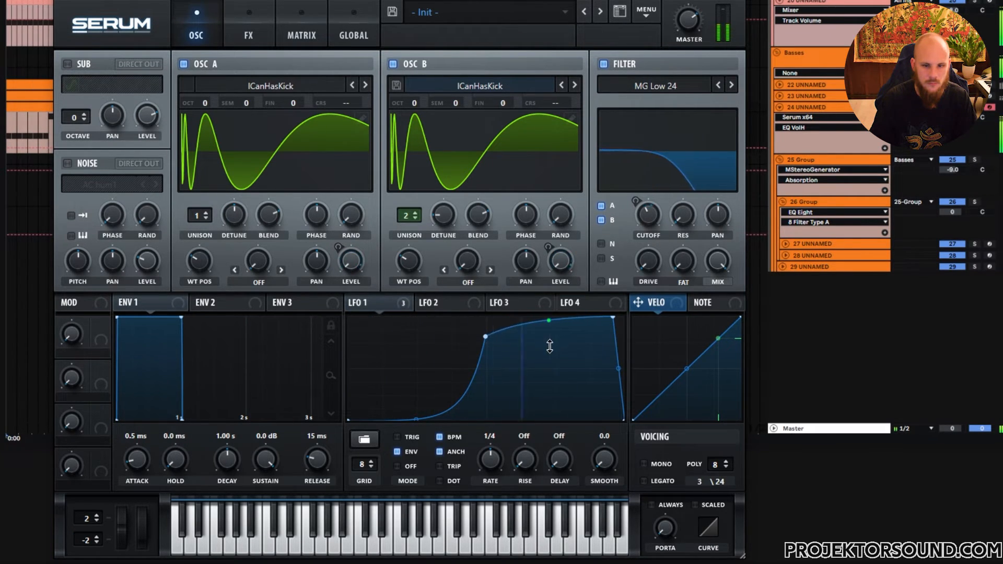
left_click_drag(612, 318, 538, 305)
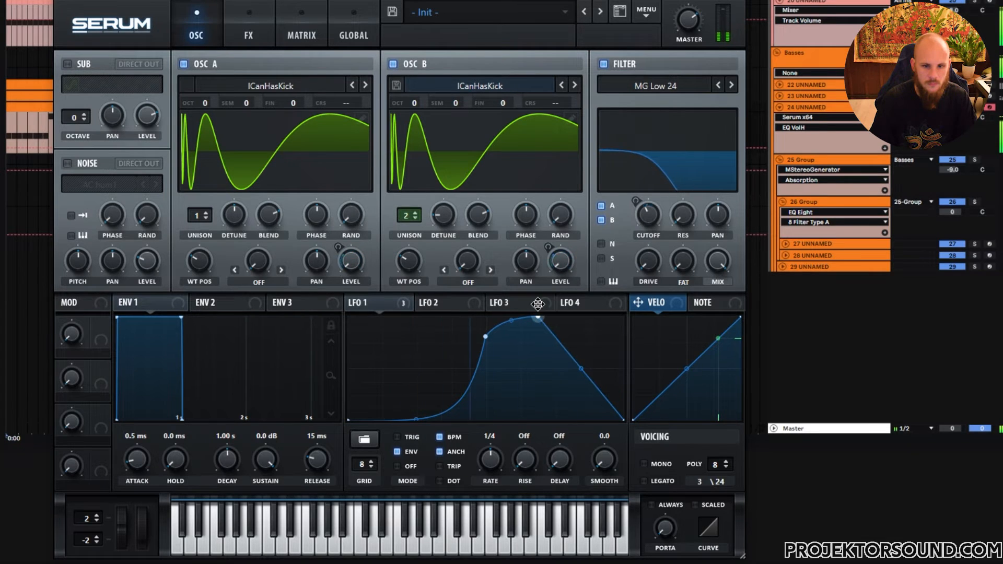
left_click_drag(486, 336, 614, 347)
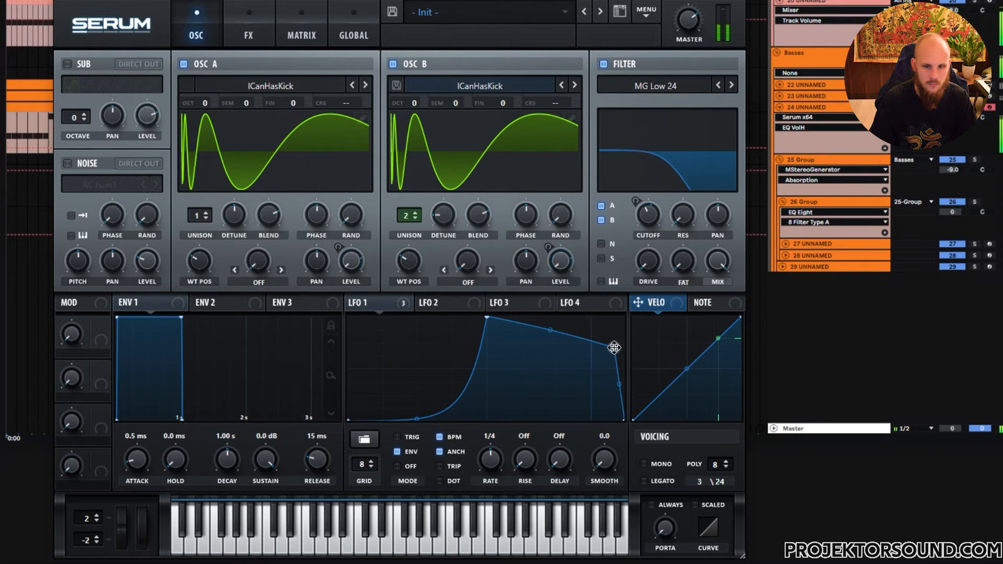
left_click_drag(550, 329, 553, 327)
left_click_drag(611, 347, 612, 354)
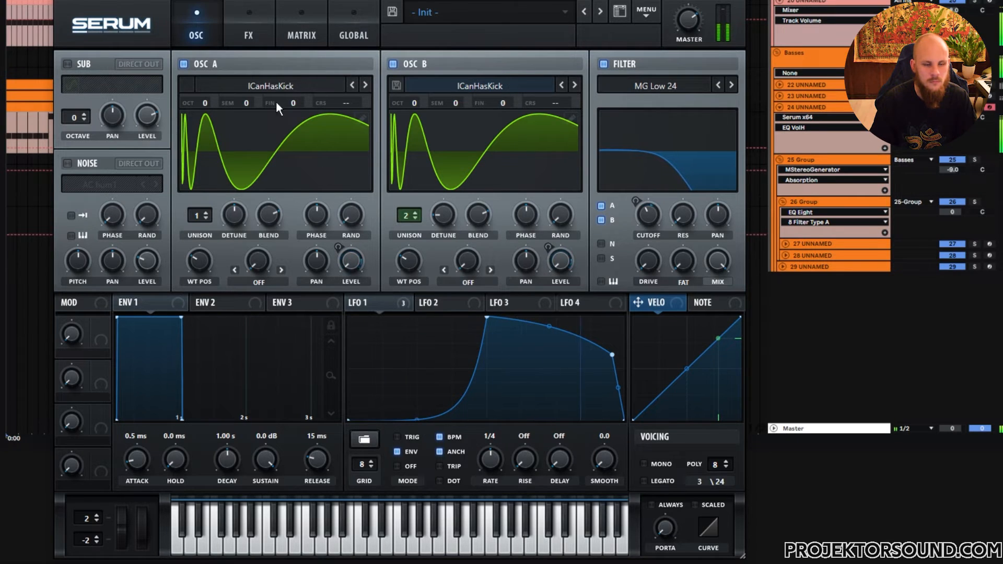
left_click(387, 303)
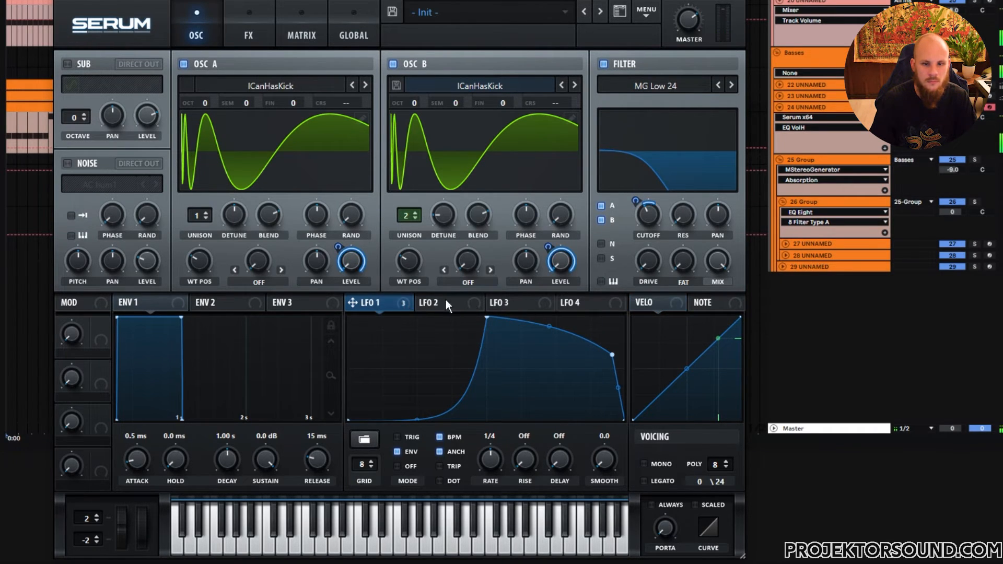
left_click(645, 224)
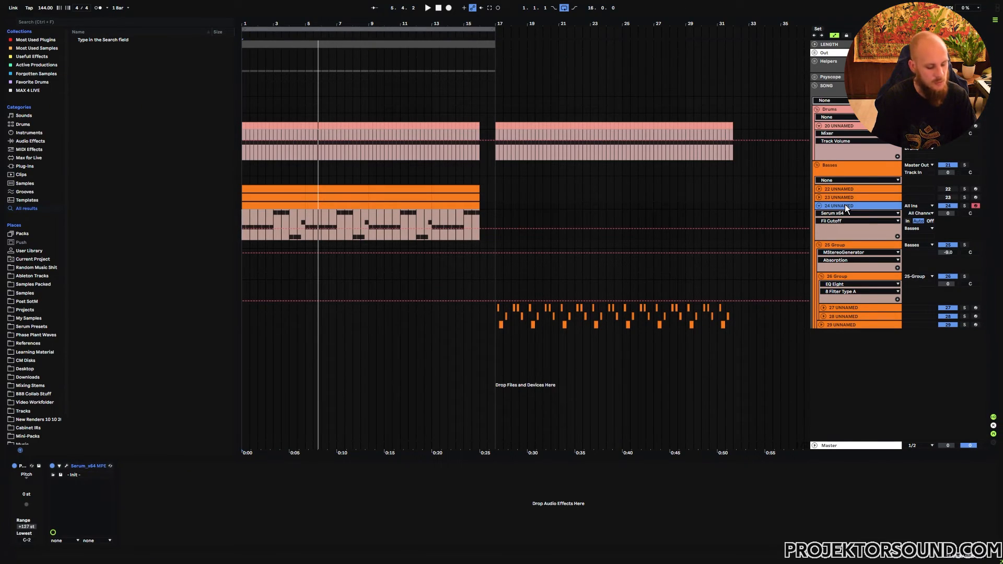
- Duplicate track 24 and reshape LFO 1 in the copy's Serum with a later, steeper rise and a concave decay to a lower end point
key("ctrl+d")
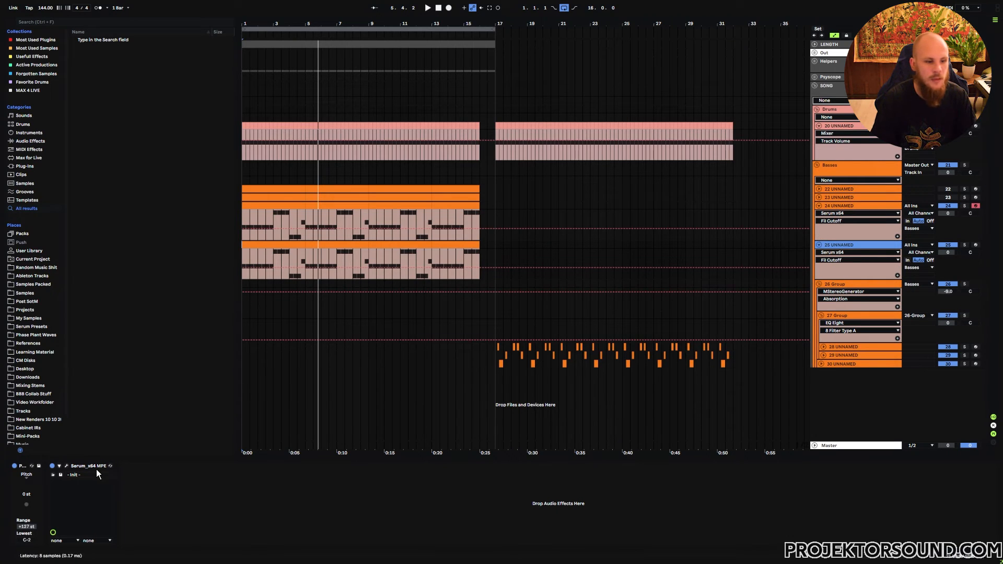
left_click(66, 466)
double_click(446, 385)
left_click_drag(445, 385, 454, 420)
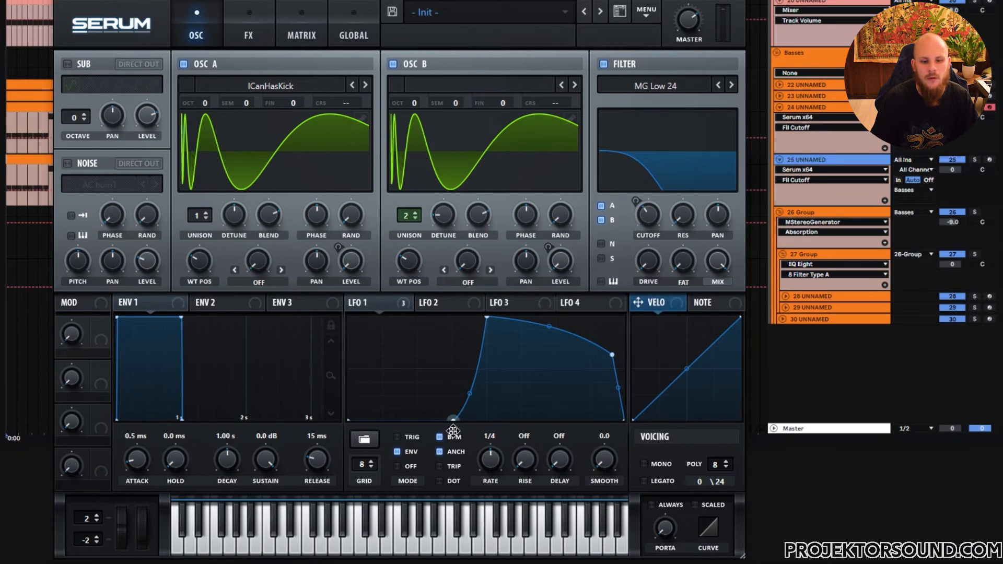
left_click_drag(552, 334, 549, 361)
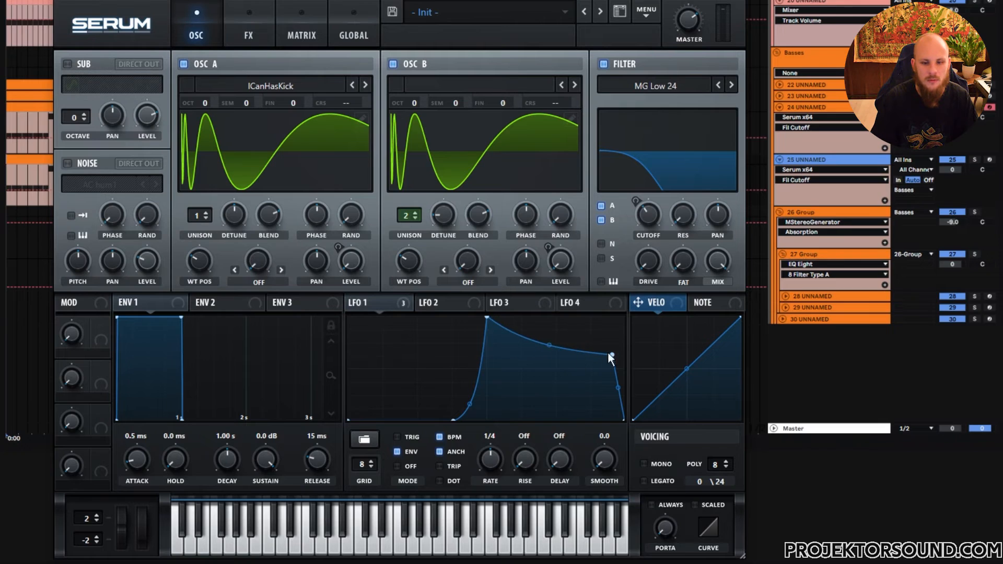
left_click_drag(612, 355, 605, 384)
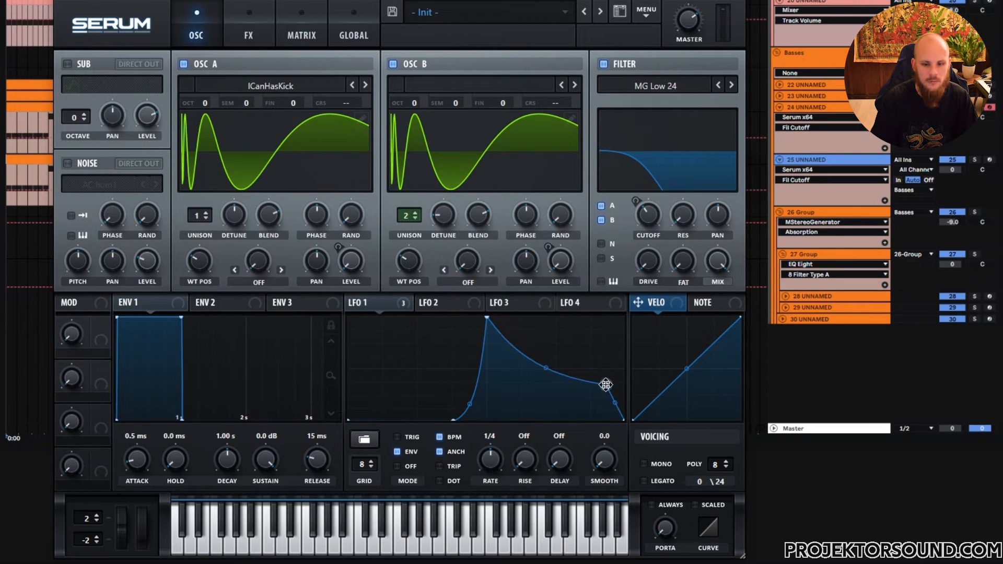
- Play the duplicated track 25 soloed and switch off the filter effect in its Serum effects chain
left_click(974, 160)
key("space")
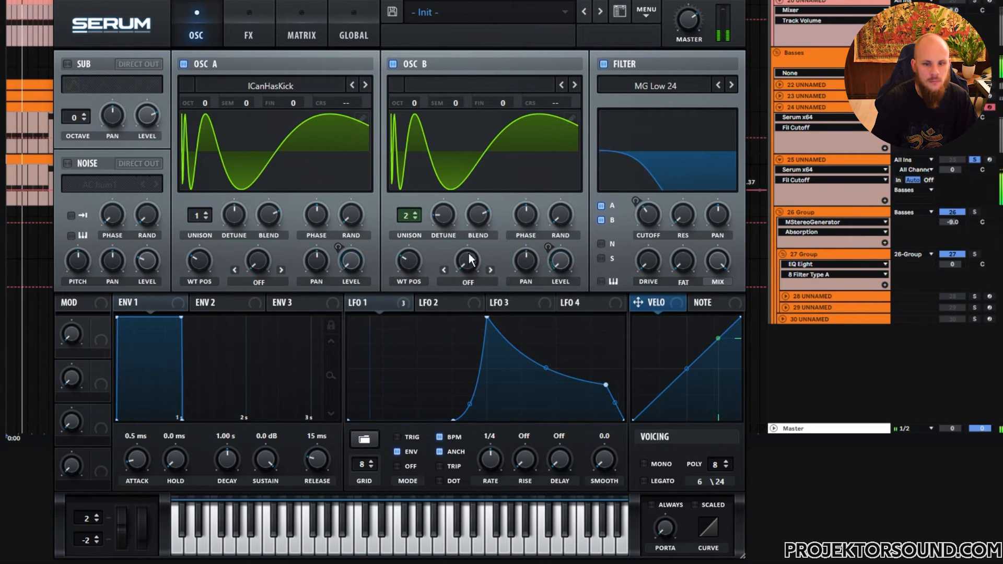
left_click(268, 33)
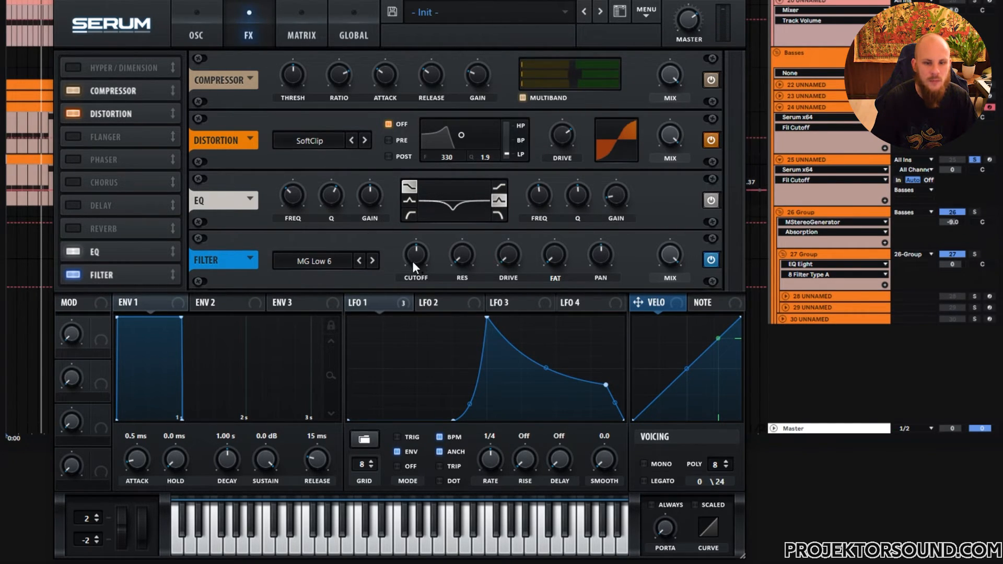
left_click(75, 276)
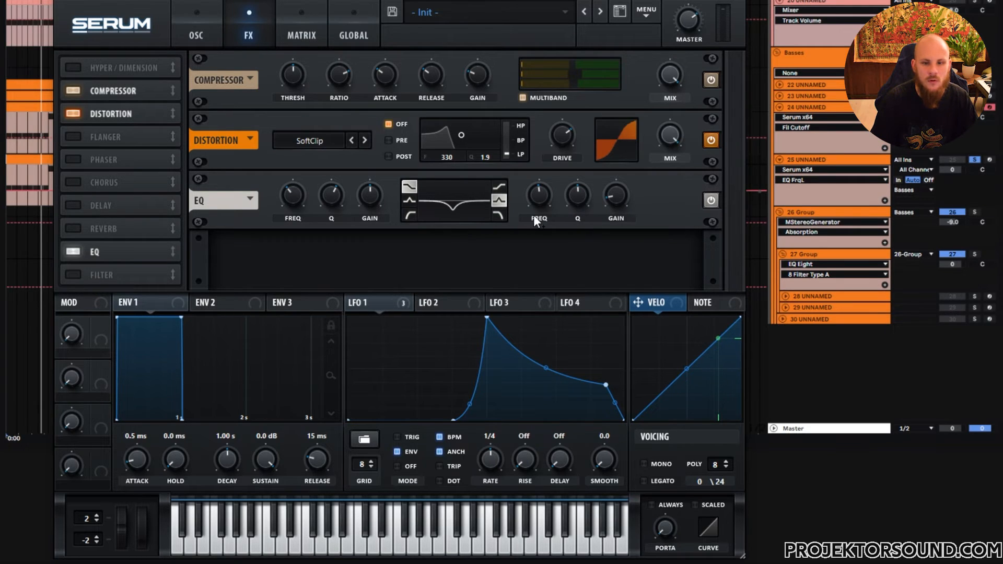
- Set the EQ's high band to a low-pass at about 1654 Hz and its low band to a high-pass
left_click(499, 214)
left_click_drag(537, 191, 548, 180)
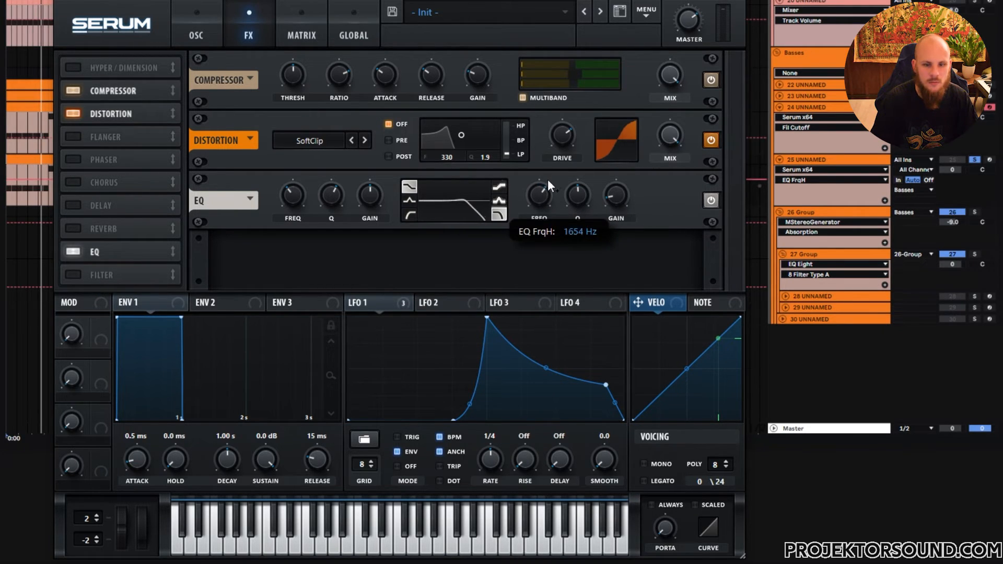
mouse_move(301, 195)
left_mouse_down()
mouse_move(305, 179)
mouse_move(329, 218)
mouse_move(331, 193)
mouse_move(293, 194)
left_mouse_up()
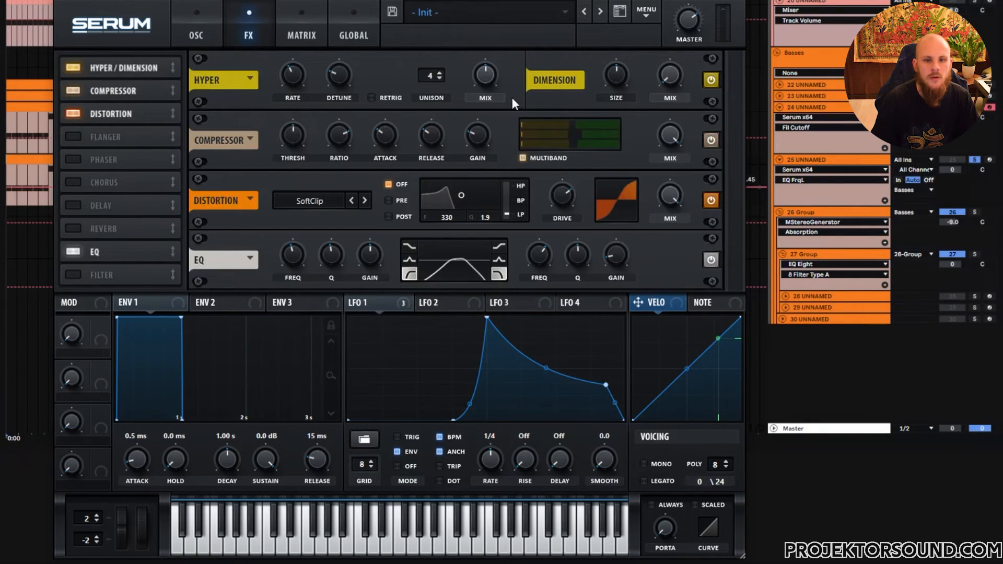
- Enable Hyper/Dimension after the distortion with Hyper mix at zero, and adjust the Dimension mix and size during playback
left_click_drag(484, 78, 489, 104)
left_click_drag(670, 76, 688, 30)
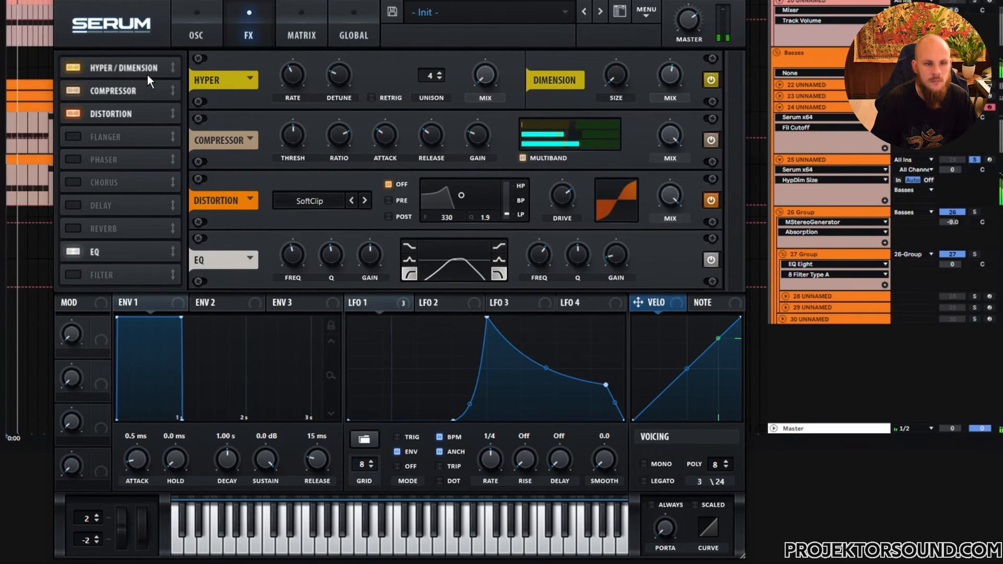
left_click_drag(146, 70, 140, 115)
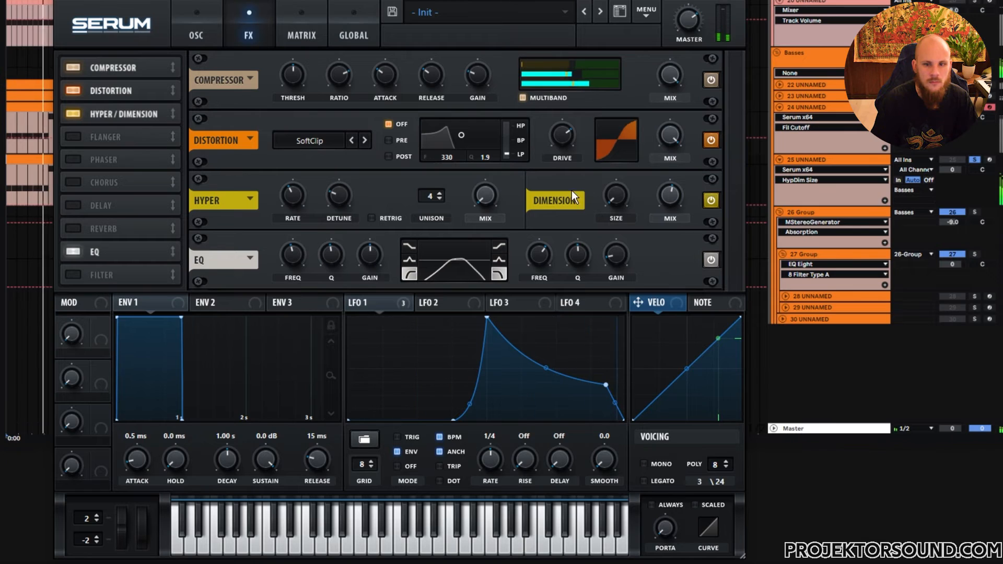
mouse_move(615, 196)
left_mouse_down()
mouse_move(629, 168)
mouse_move(624, 204)
left_mouse_up()
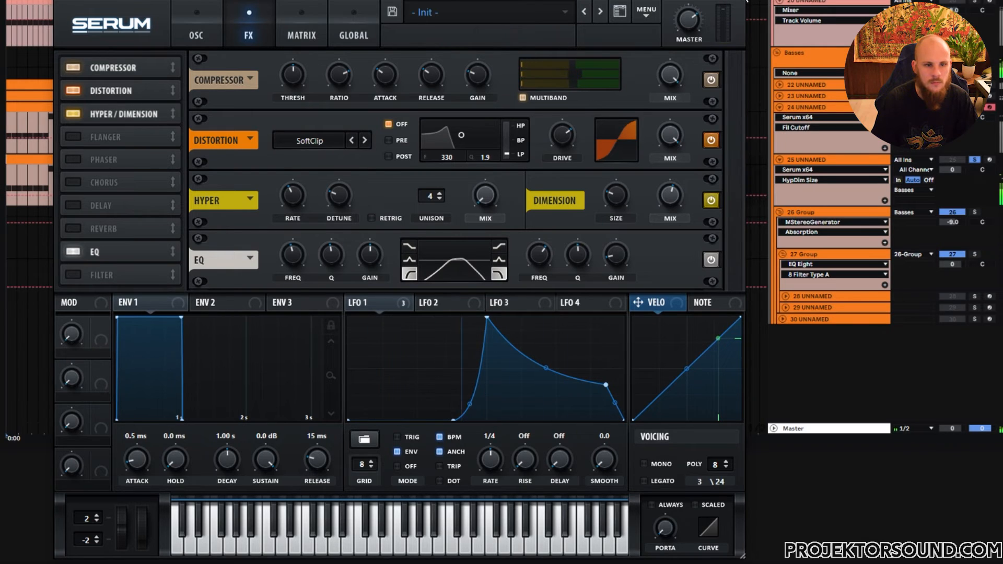
- Try different wavetable positions on both oscillators, leaving OSC A at a high position and OSC B at a low one
left_click(201, 33)
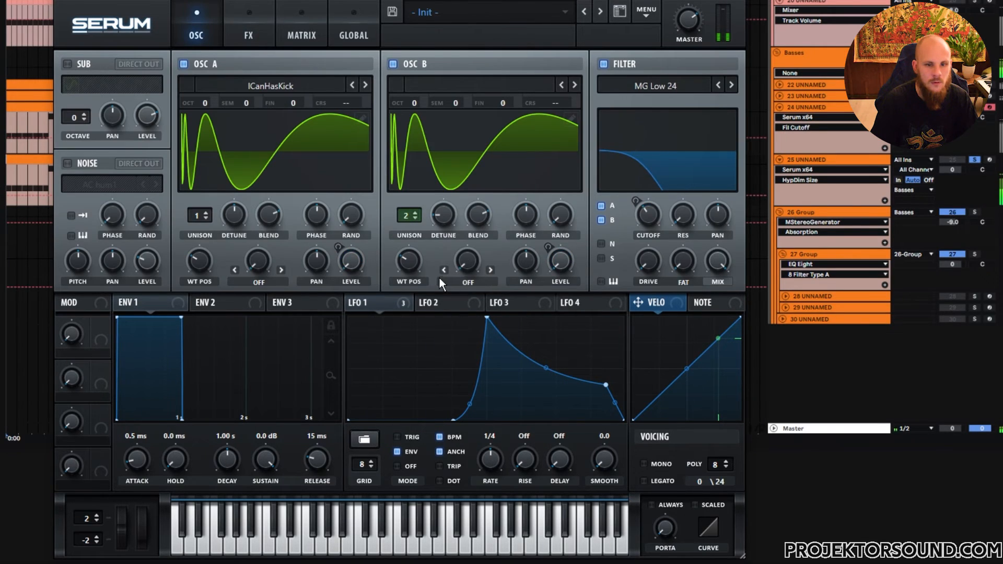
left_click_drag(414, 261, 426, 238)
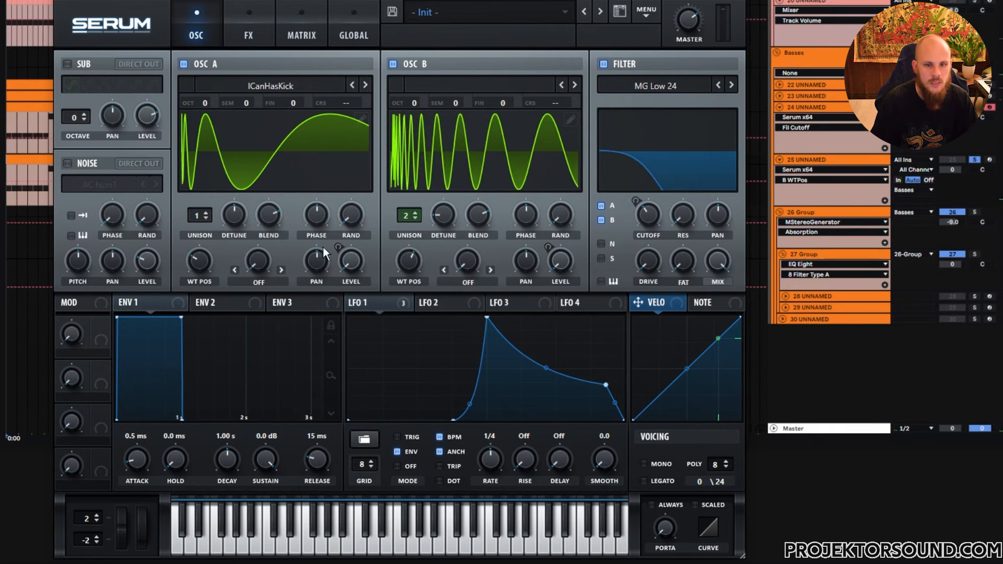
left_click_drag(208, 250, 228, 221)
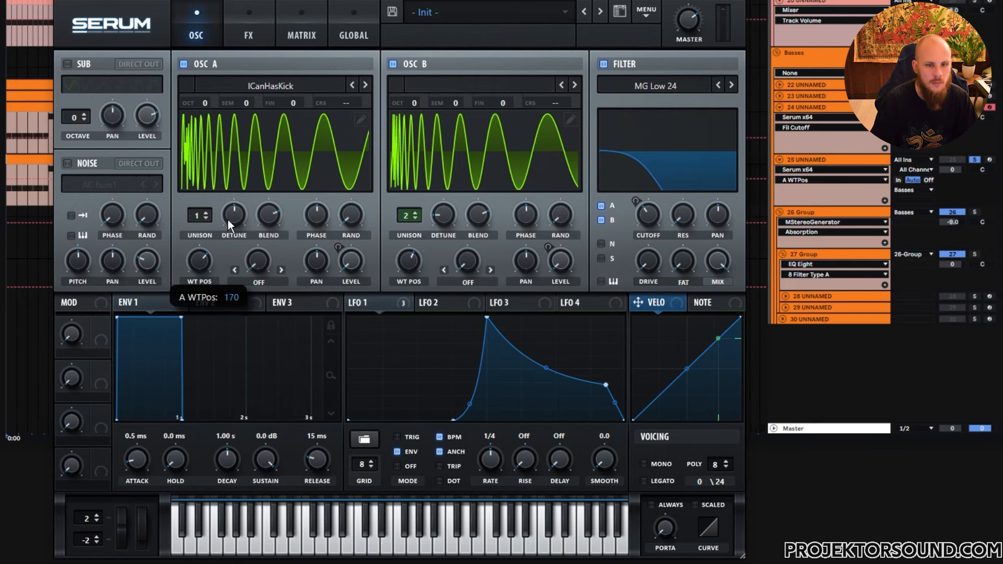
left_click_drag(201, 260, 202, 294)
left_click_drag(425, 256, 406, 301)
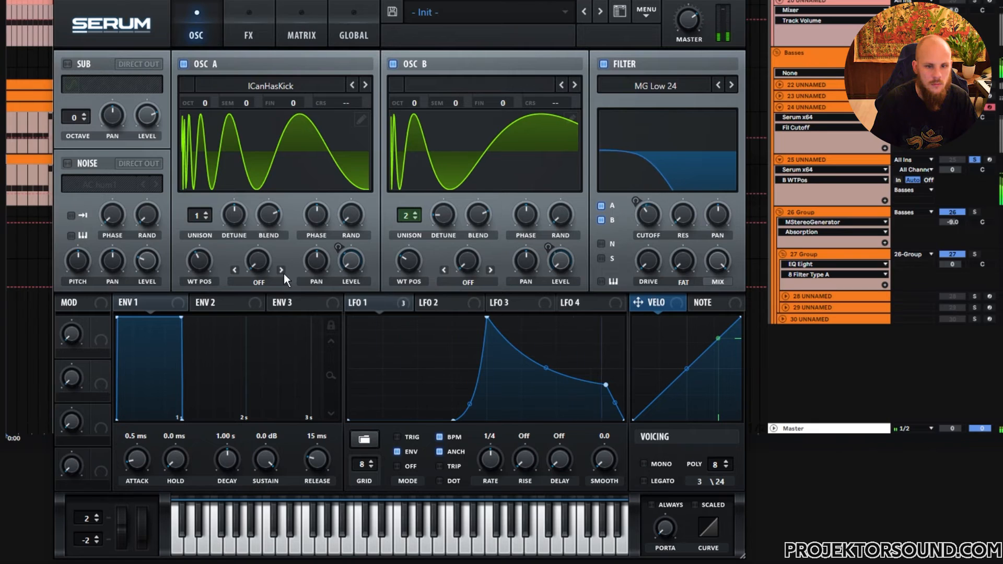
left_click_drag(201, 262, 215, 238)
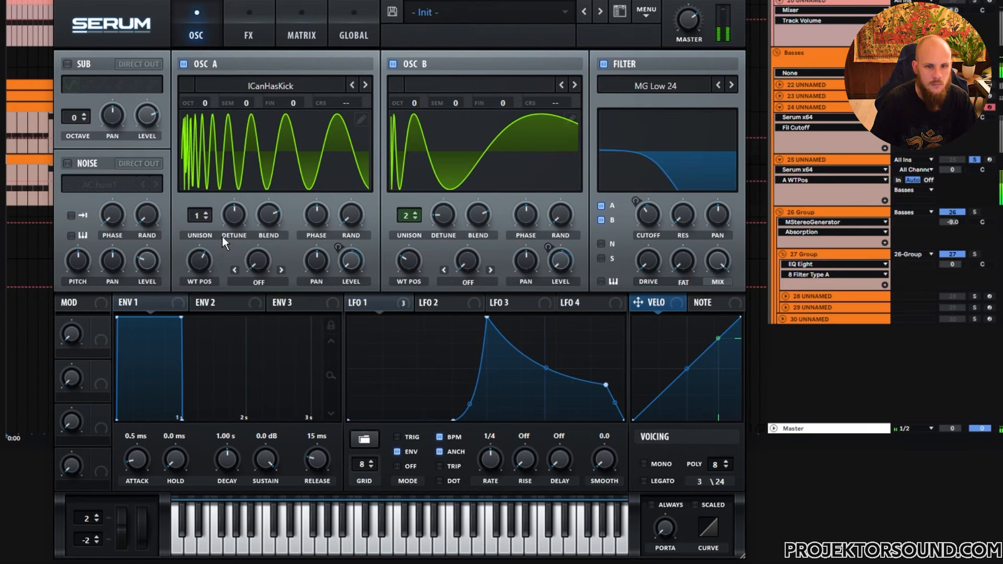
- Unsolo track 25, deactivate its clip over bars 1 to 4 and play the arrangement across bar 5
left_click(745, 1)
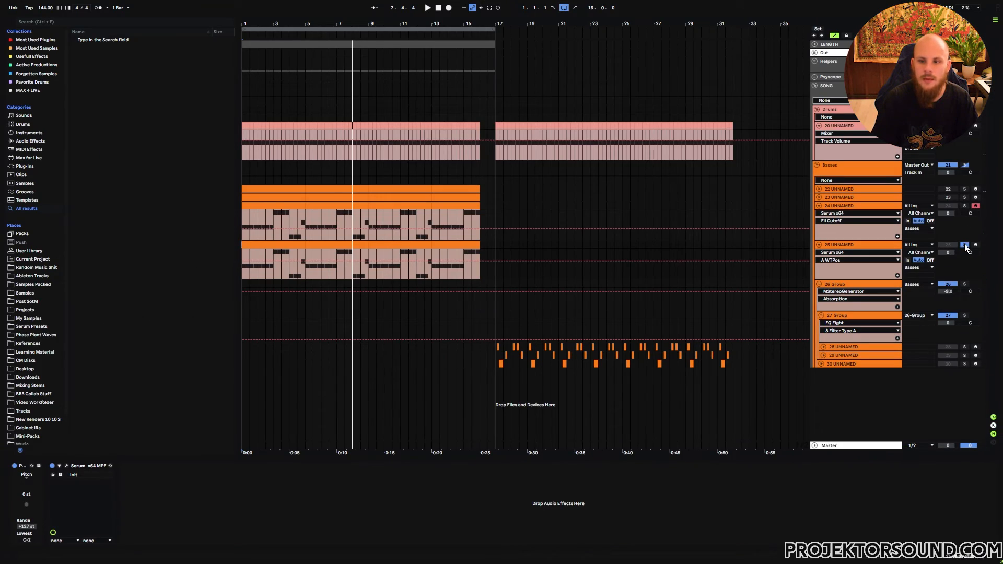
left_click(965, 245)
left_click(266, 245)
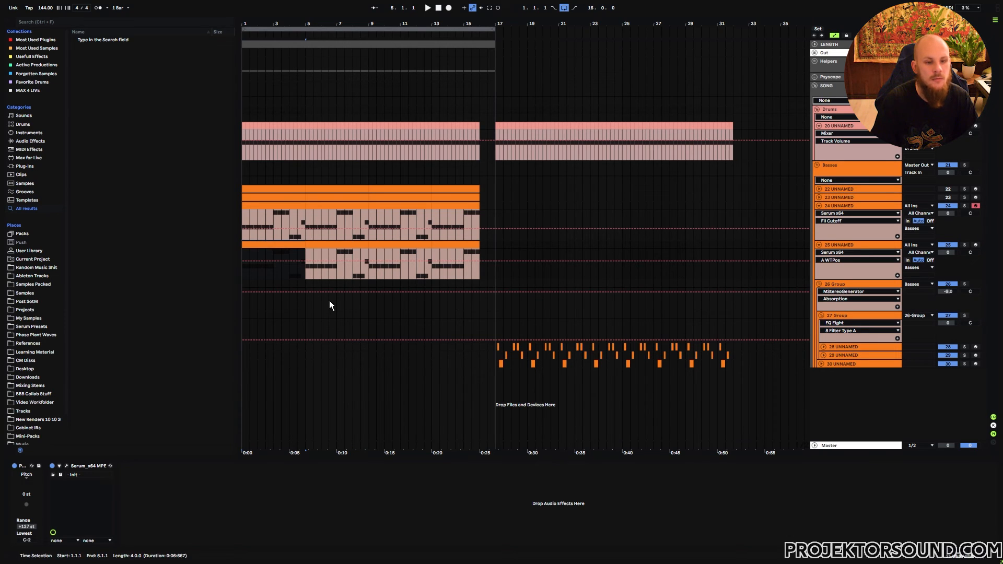
key("space")
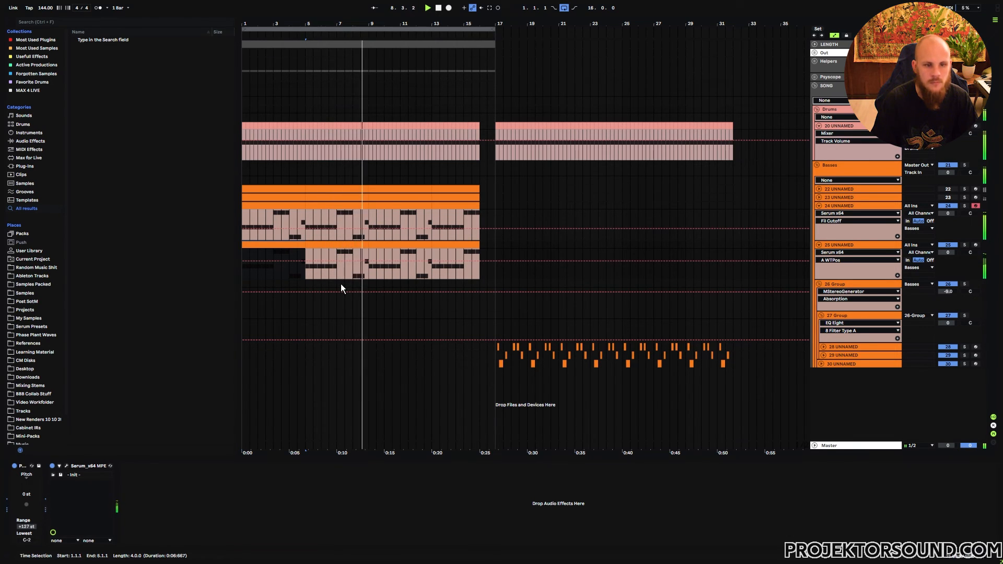
key("space")
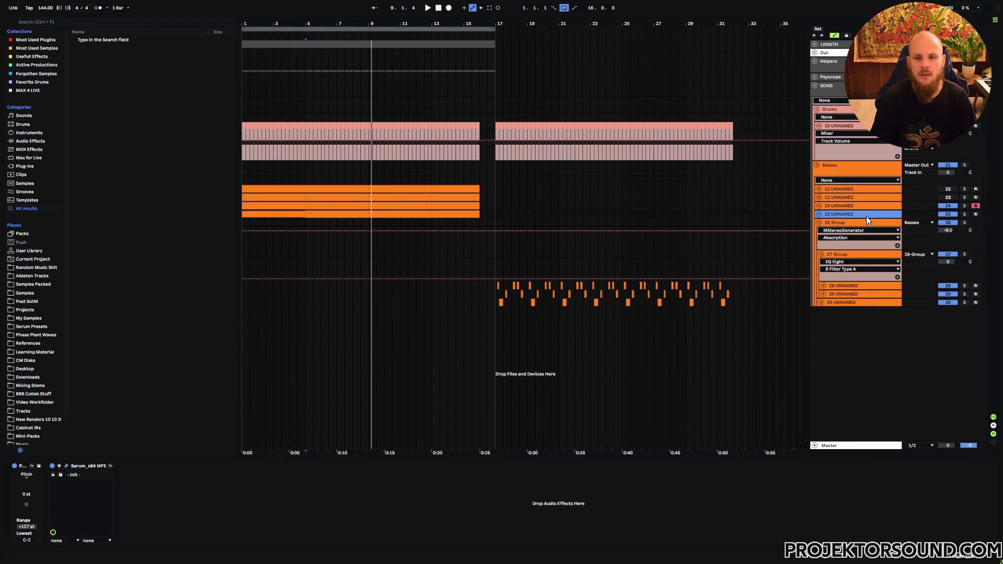
- Audition tracks 22 and 25 together from the start with tracks 23 and 24 muted
left_click(950, 206)
left_click(948, 189)
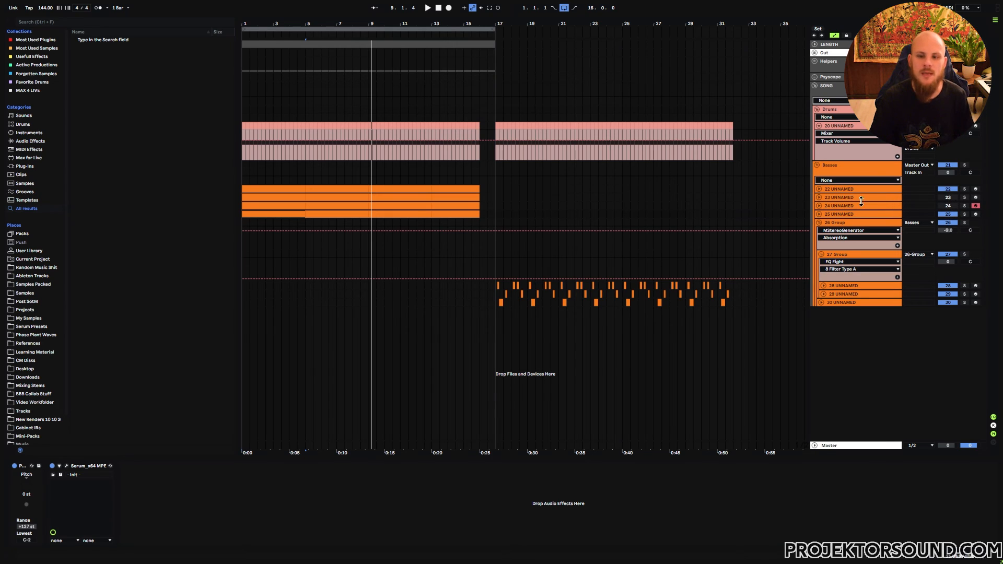
key("Home")
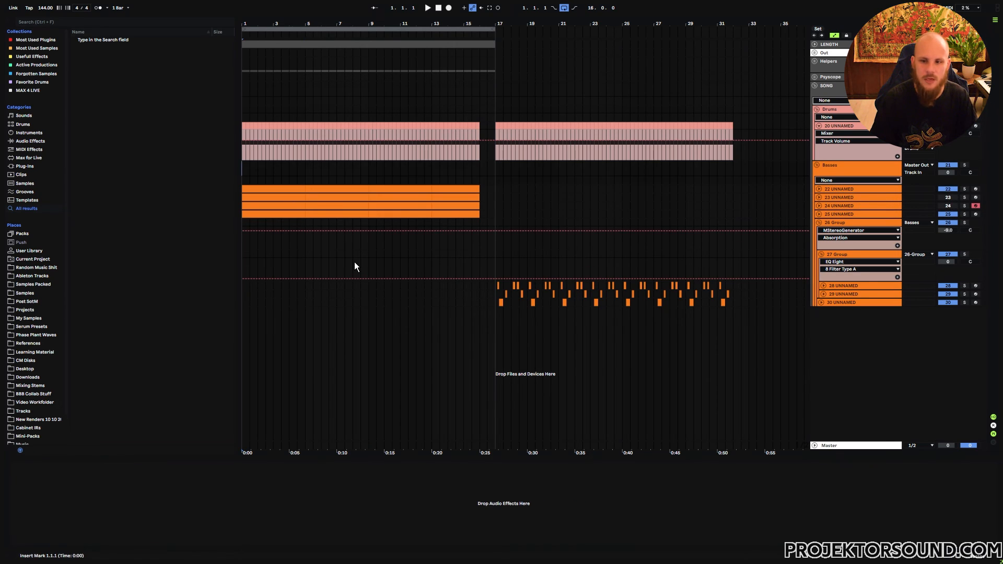
key("space")
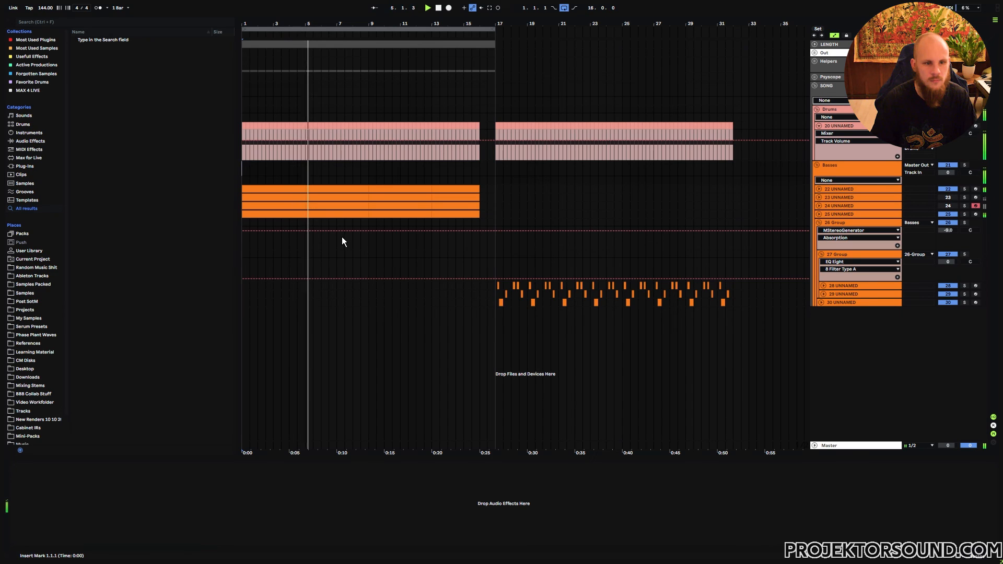
key("space")
- Audition tracks 23 and 24 together with tracks 22 and 25 muted
left_click(947, 189)
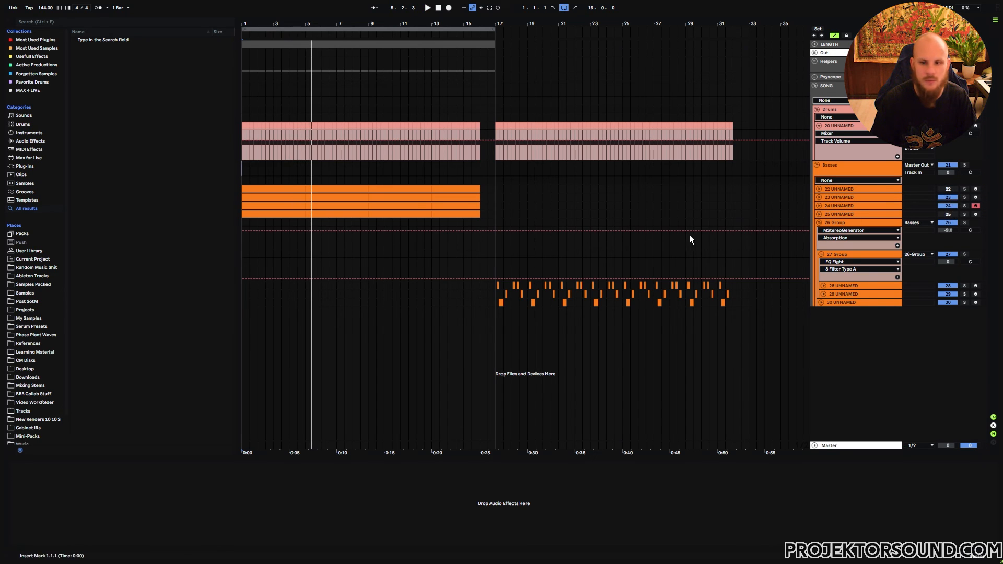
key("space")
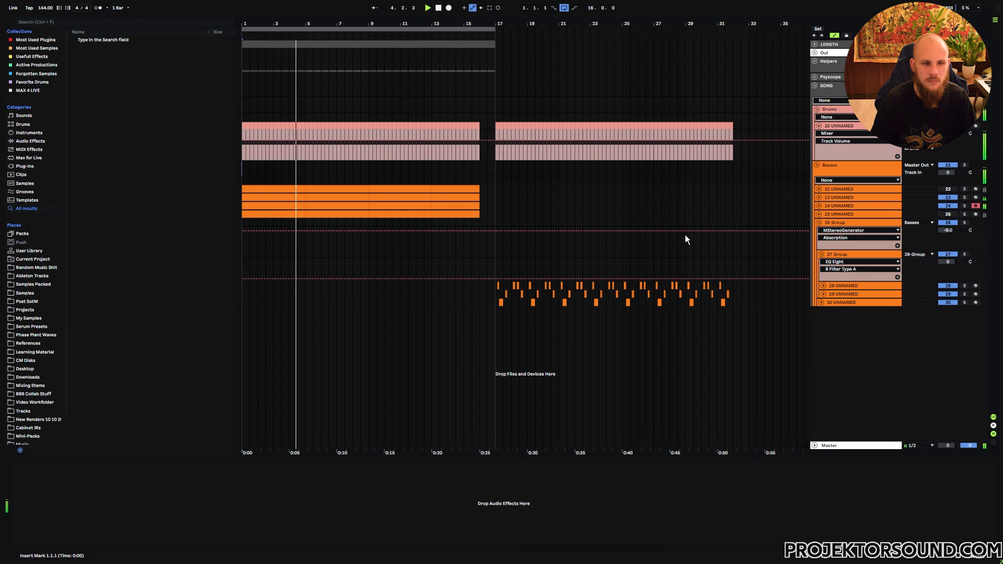
key("space")
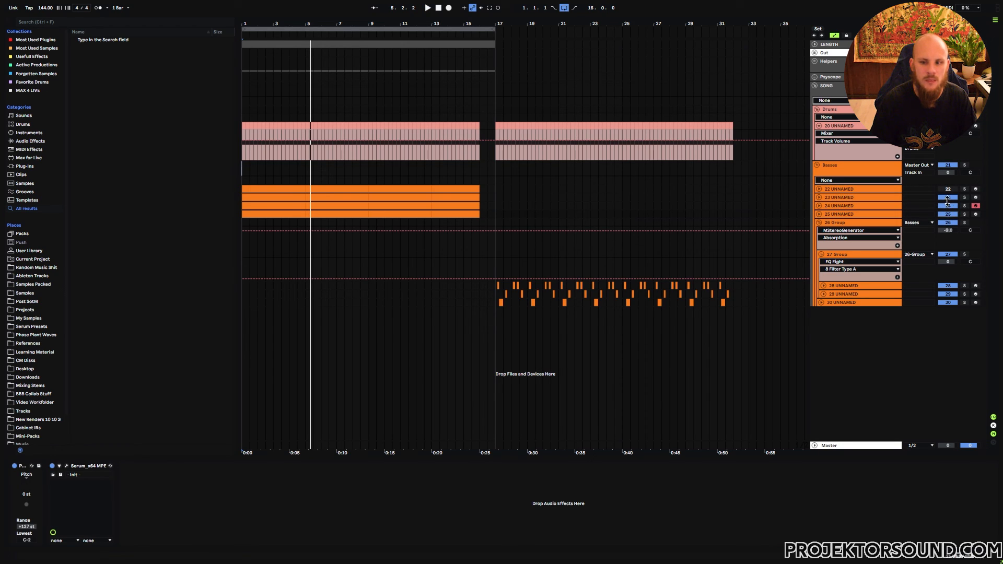
- Raise the master volume of track 25's Serum to 59% (-13.5 dB) during playback and close the plug-in window
left_click(67, 467)
key("space")
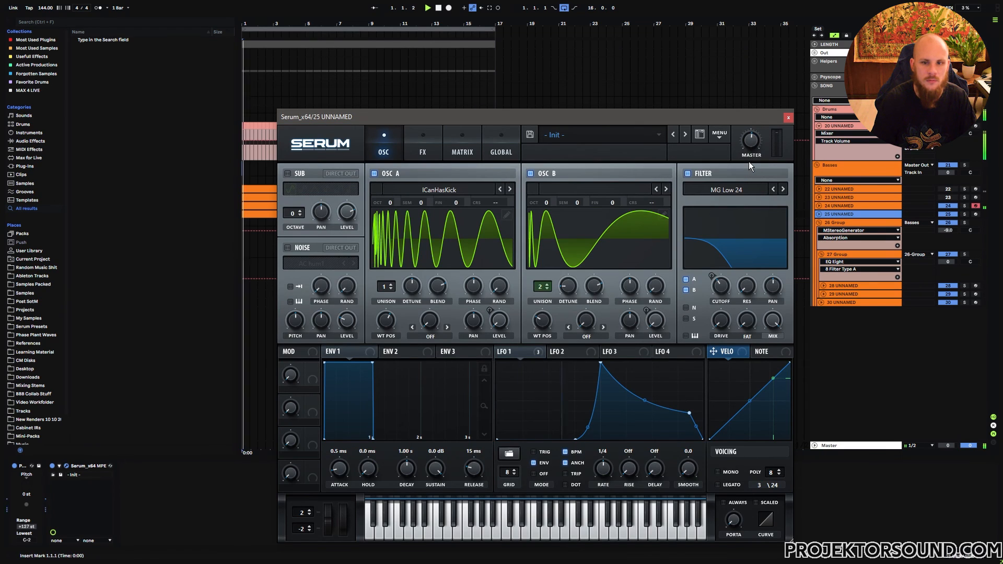
mouse_move(754, 146)
left_click_drag(754, 146, 759, 139)
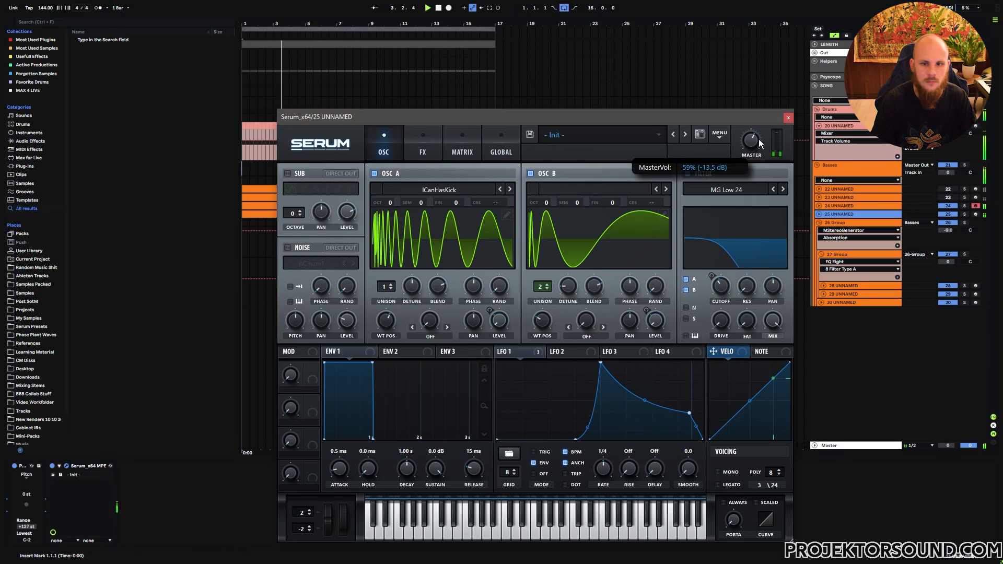
left_click(792, 117)
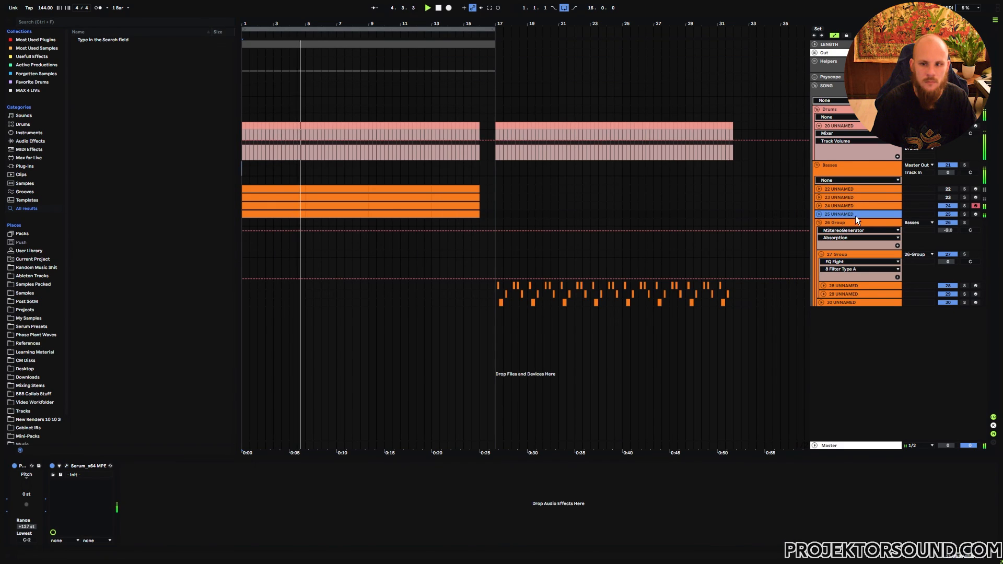